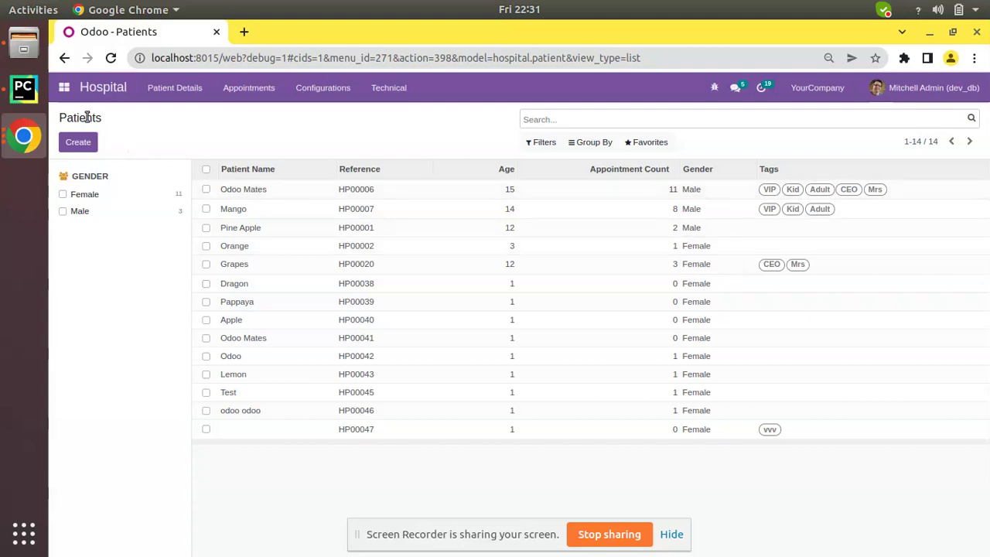
- Inspect the 18,413.30 grand total in Sales quotations, then return to the Hospital patients list
click(67, 88)
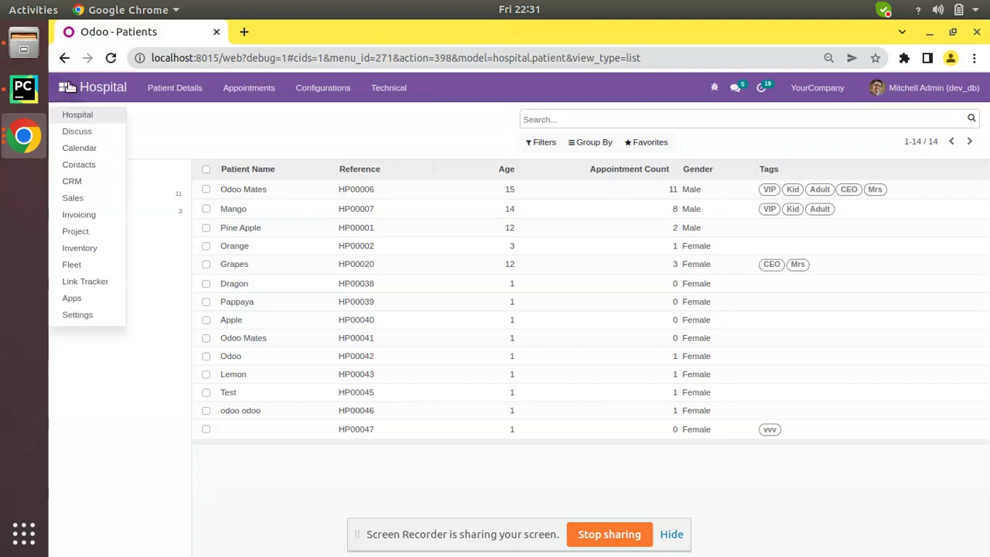
click(80, 197)
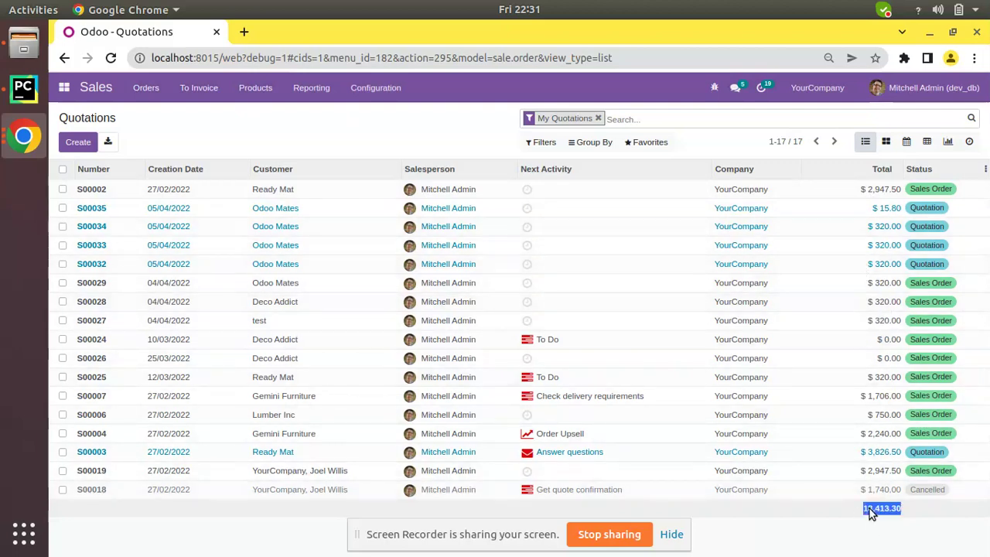
click(886, 531)
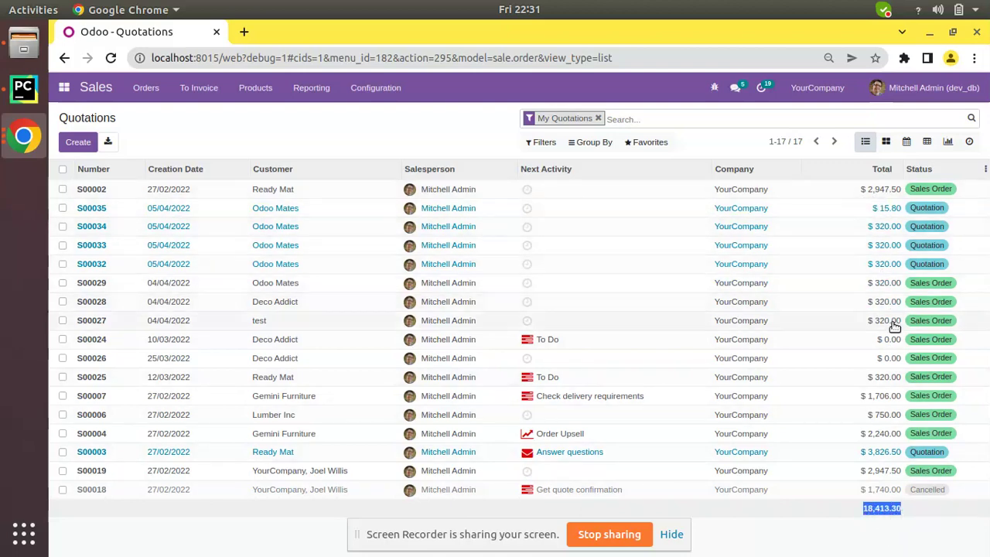
click(889, 527)
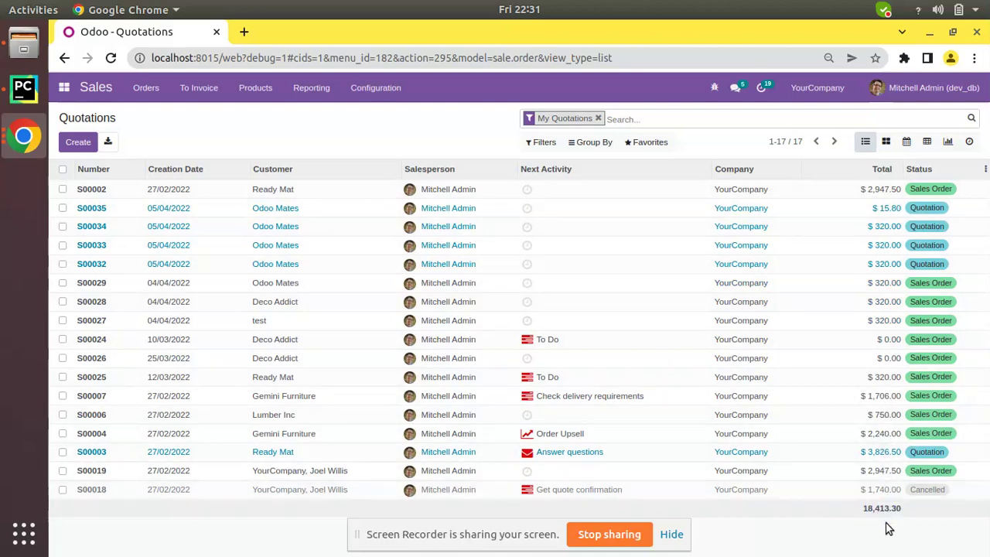
double_click(869, 509)
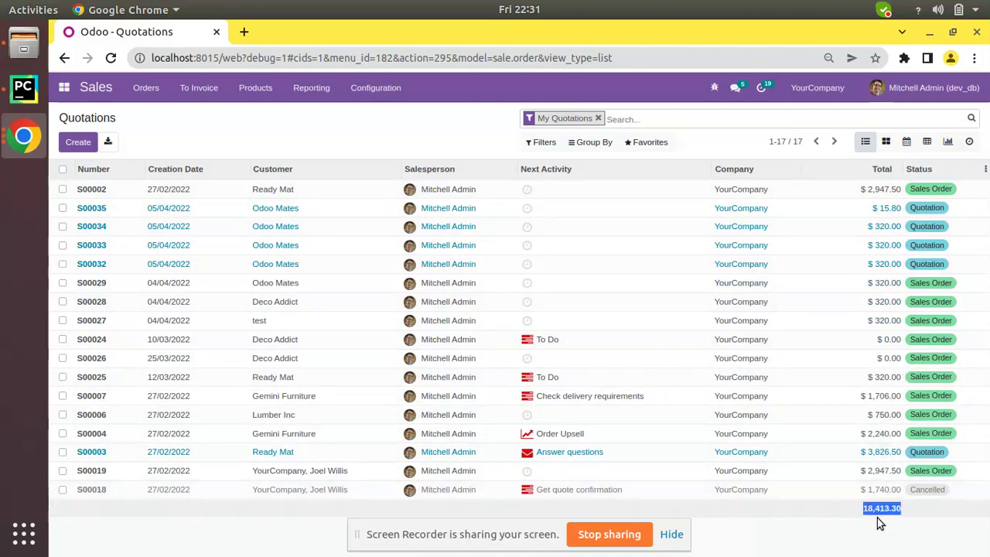
click(64, 88)
click(74, 112)
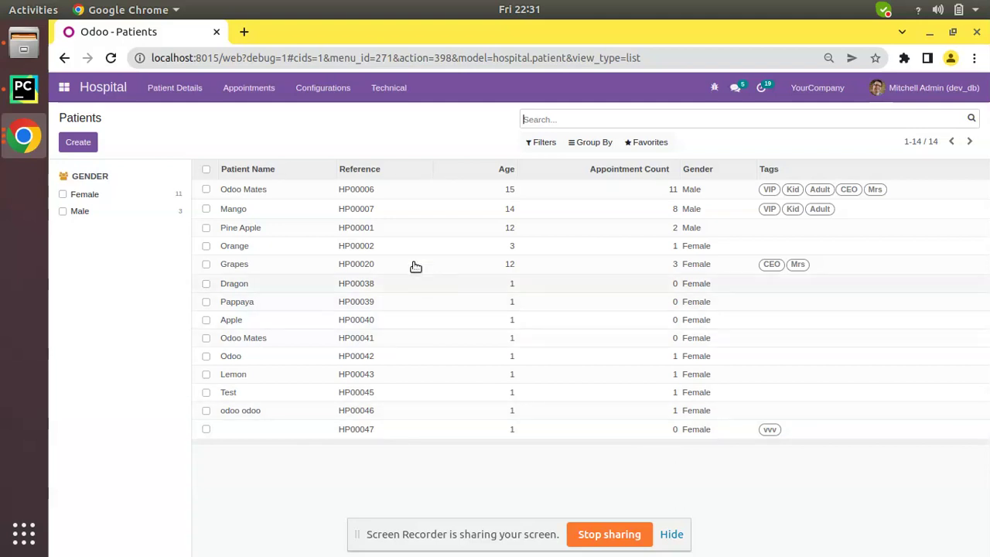
- Open custom_addons/om_hospital/views/patient_view.xml in PyCharm
click(23, 89)
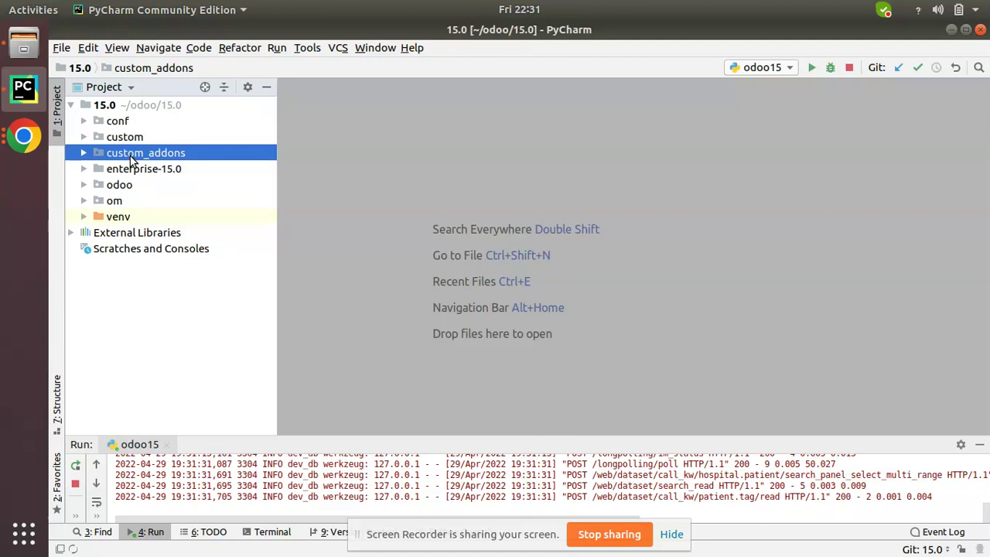
double_click(131, 160)
double_click(141, 171)
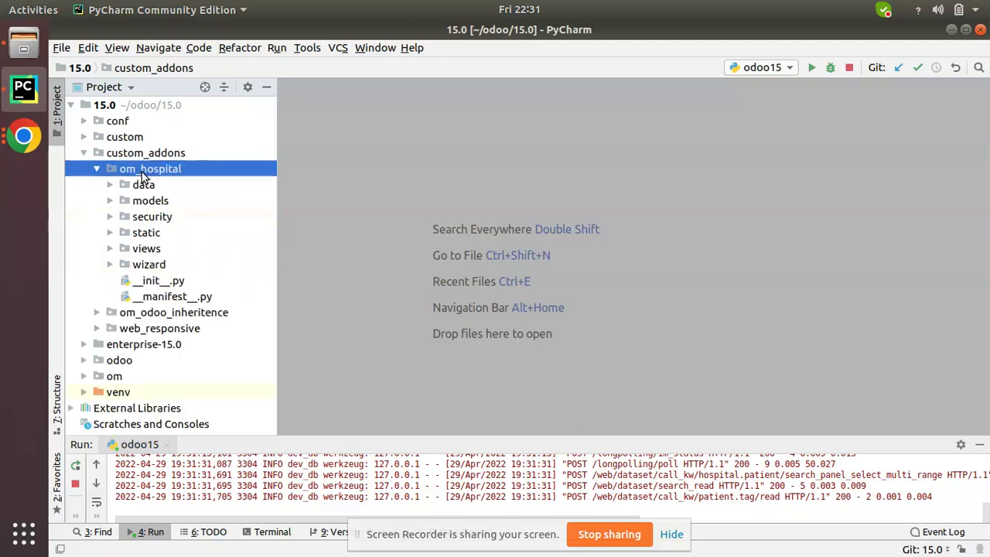
double_click(147, 250)
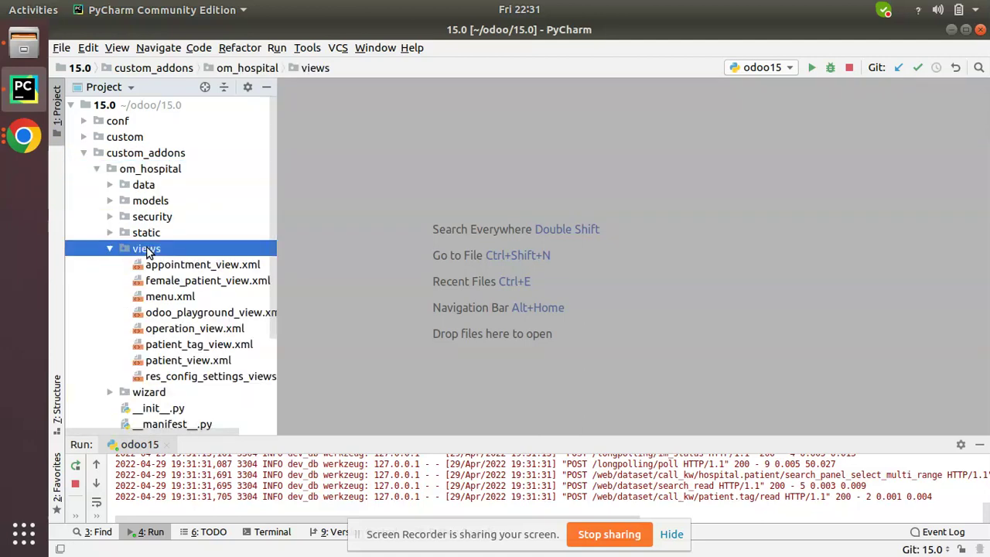
scroll(199, 358, down, 1)
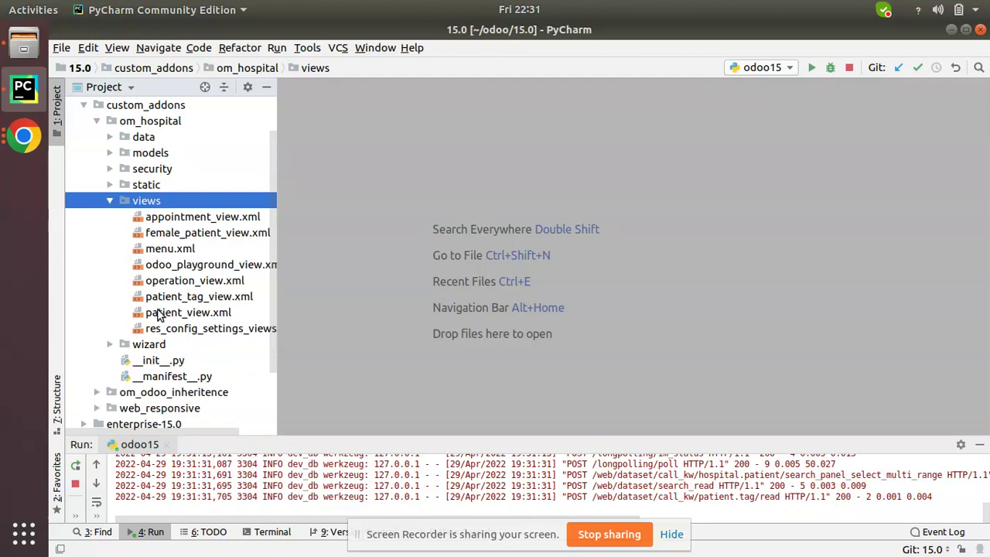
double_click(161, 313)
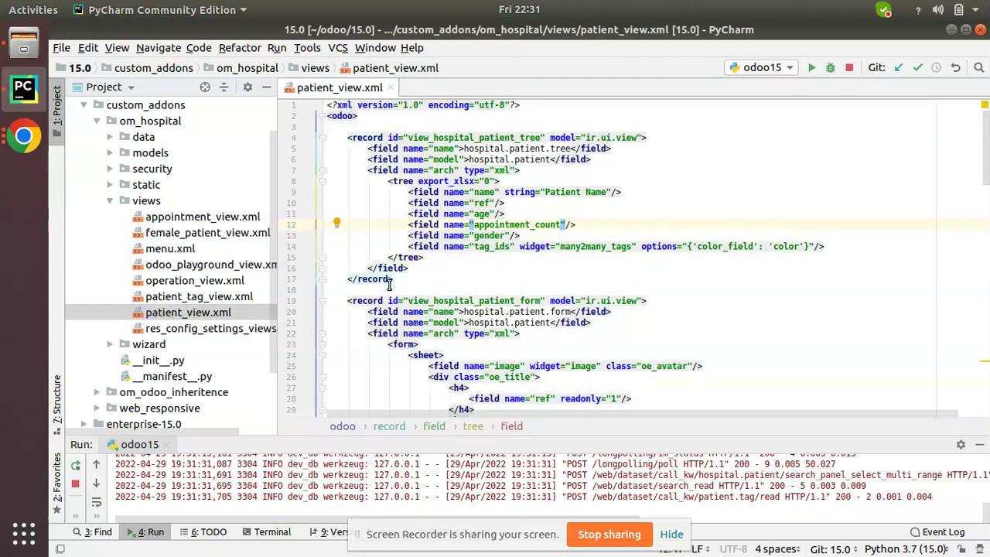
- Add sum="Total Appointment" to the appointment_count field in the tree view
mouse_move(349, 137)
mouse_down()
mouse_move(434, 249)
mouse_move(410, 269)
mouse_up()
triple_click(495, 224)
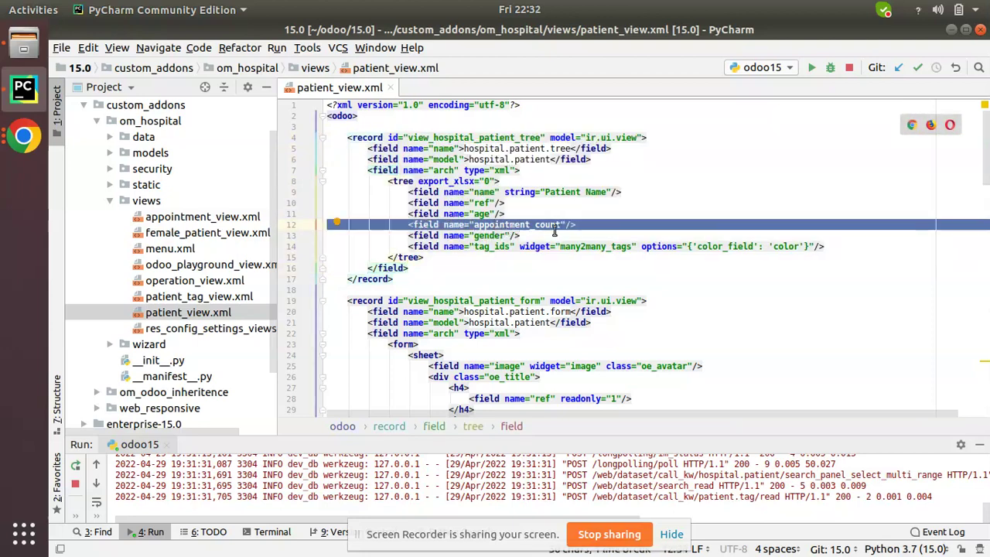
click(564, 225)
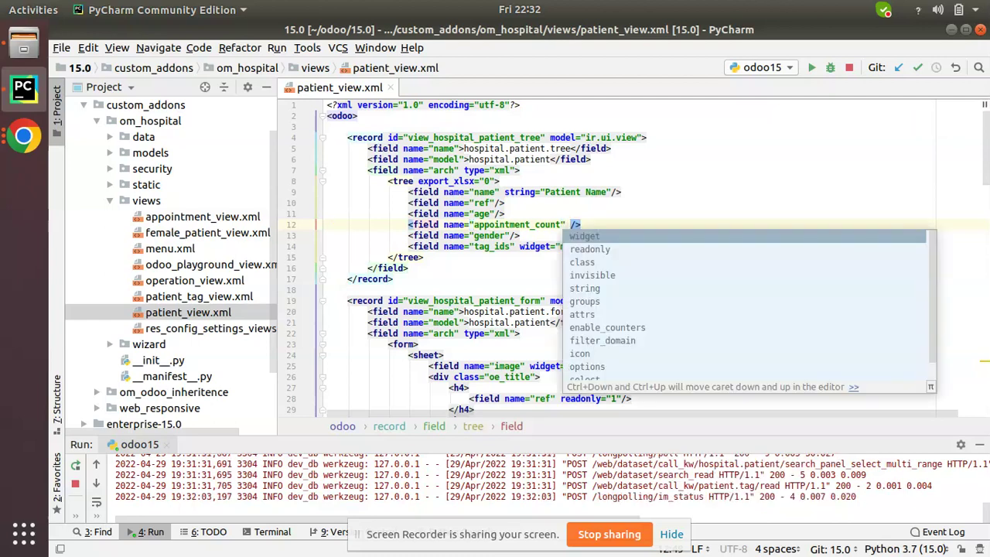
text(sum=")
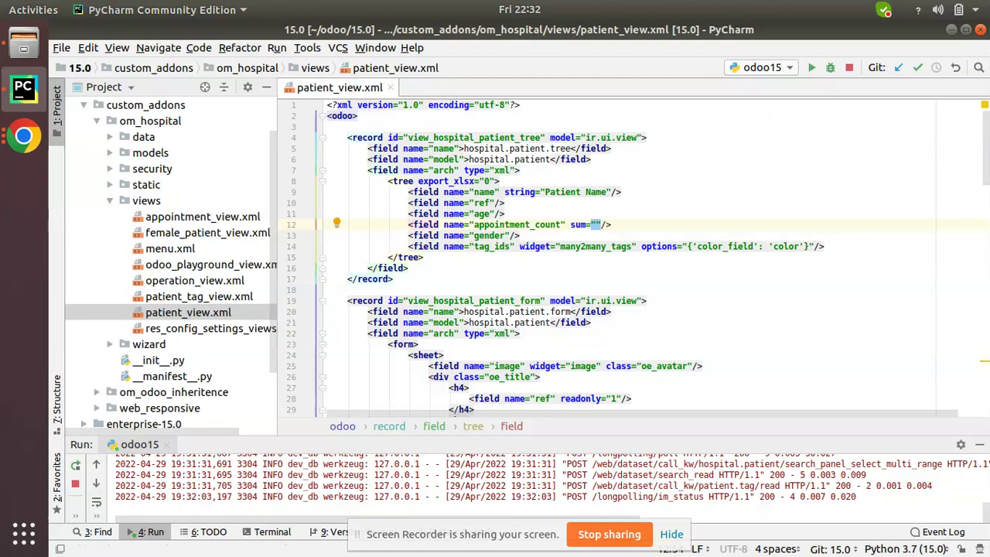
text(Total )
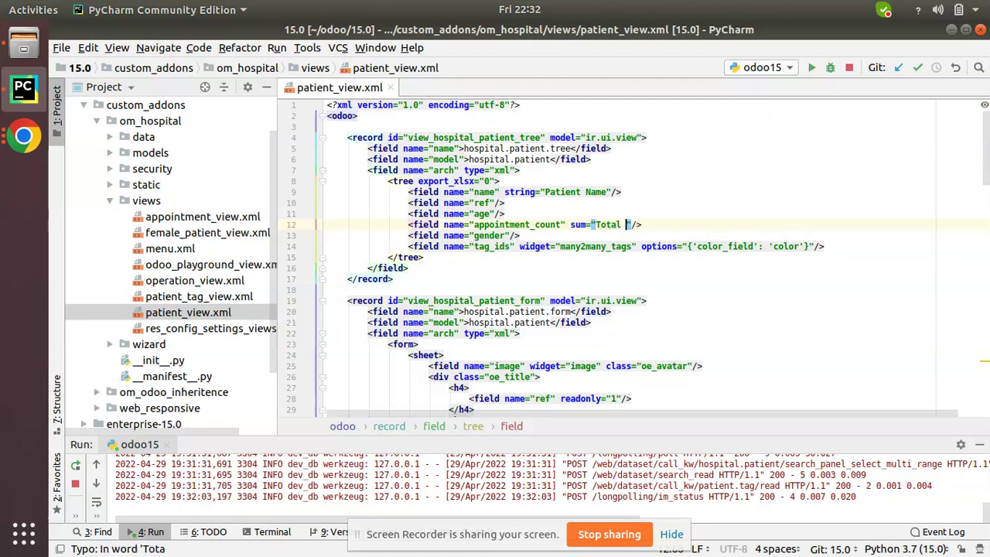
text(App)
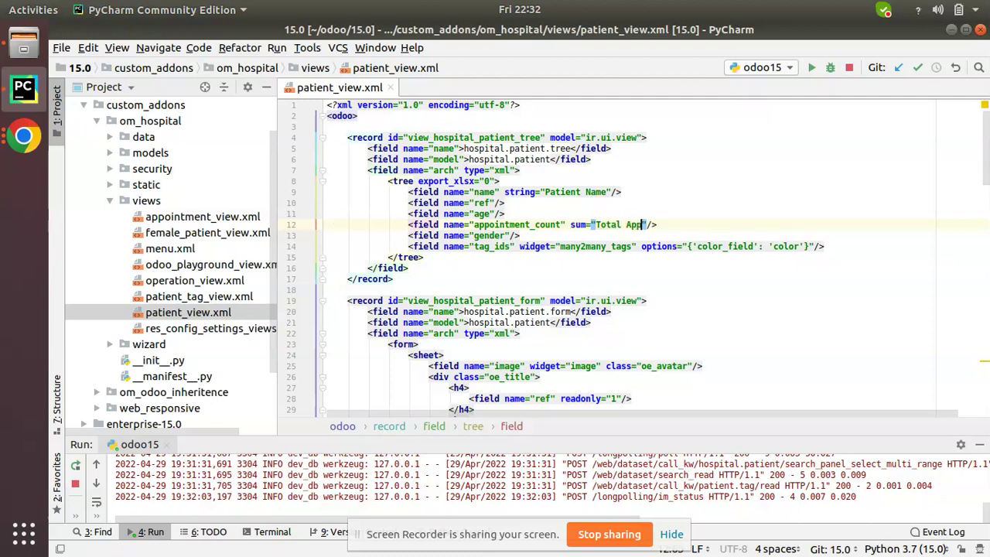
text(ointm)
text(ent)
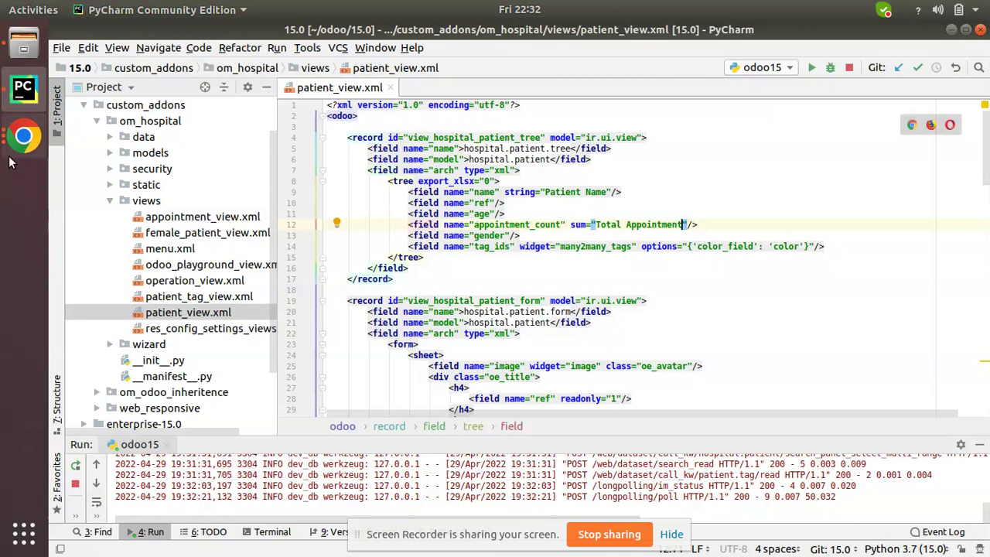
click(22, 139)
- Upgrade the Hospital Management module from the Apps listing
click(108, 108)
click(64, 87)
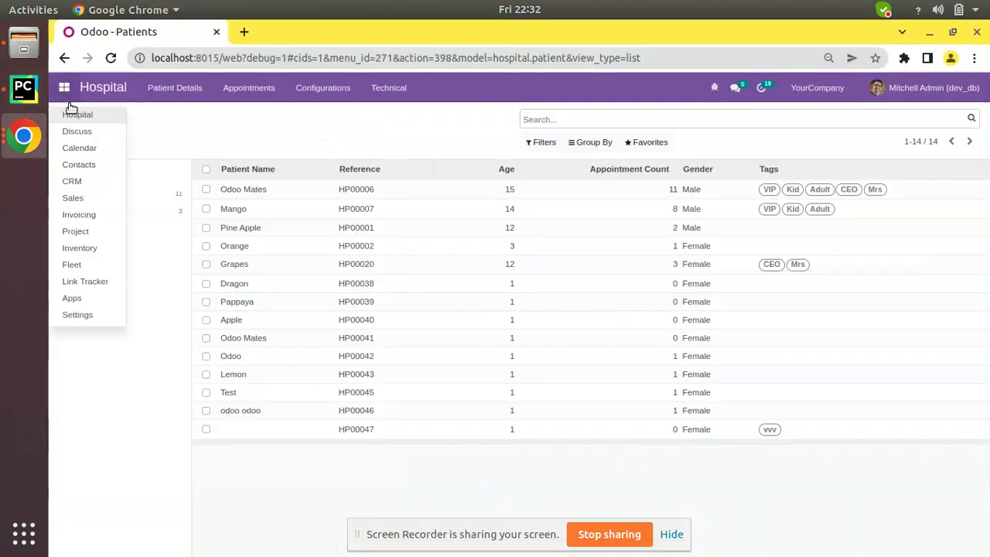
click(90, 296)
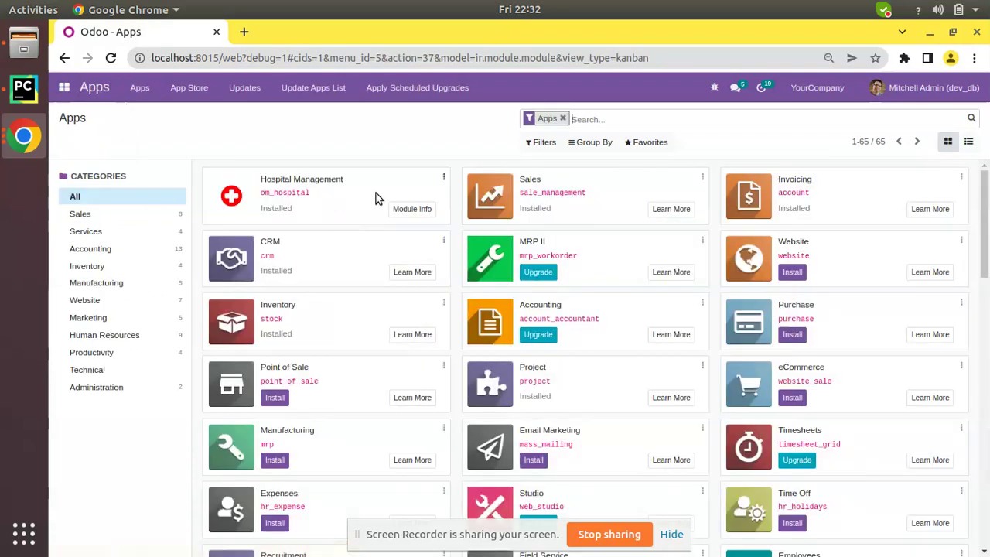
click(443, 177)
click(444, 212)
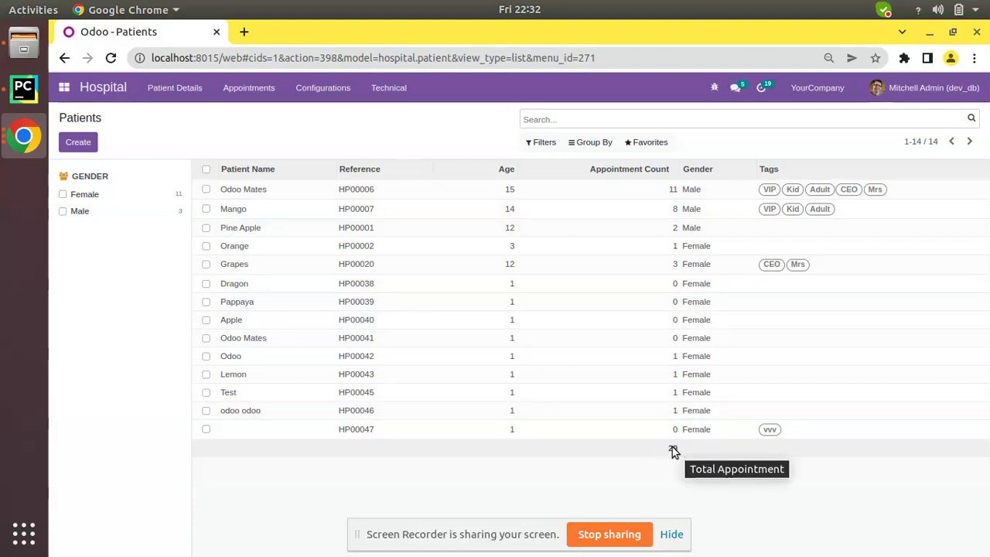
click(254, 92)
click(266, 114)
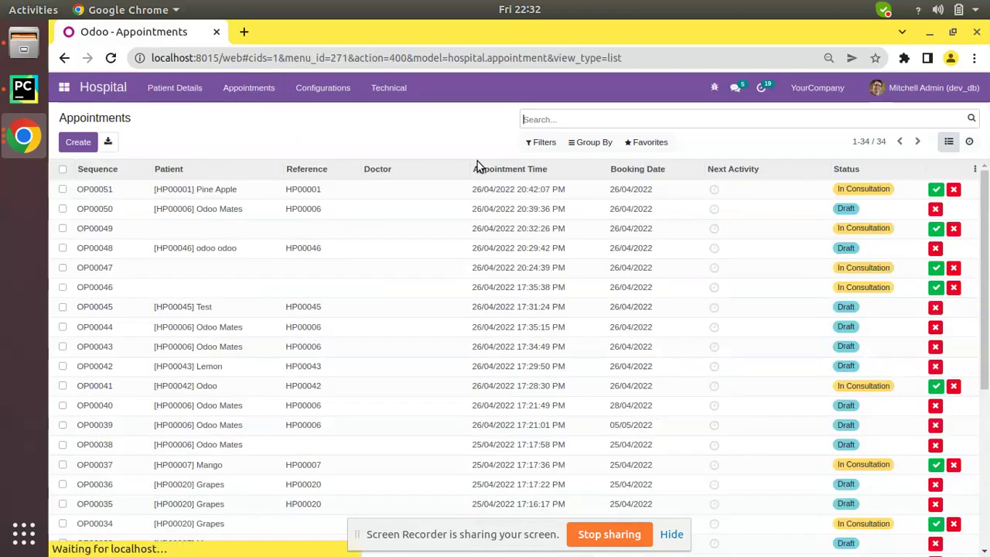
scroll(985, 167, down, 5)
scroll(985, 166, up, 5)
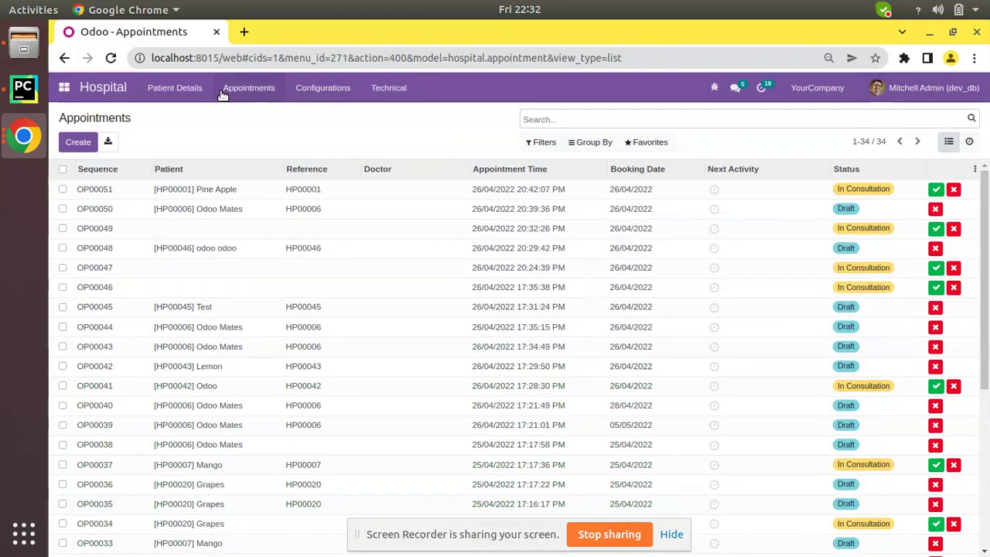
click(190, 88)
click(199, 115)
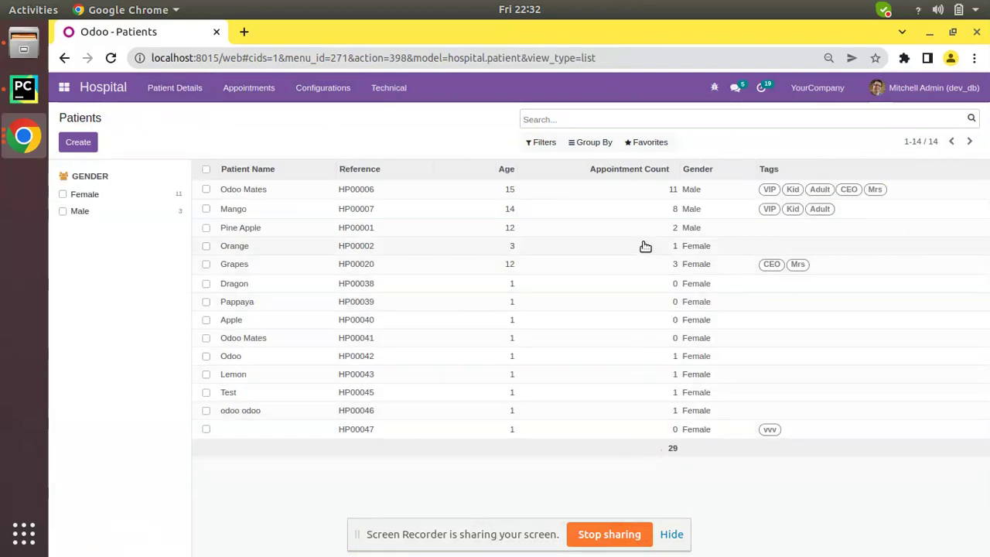
click(267, 86)
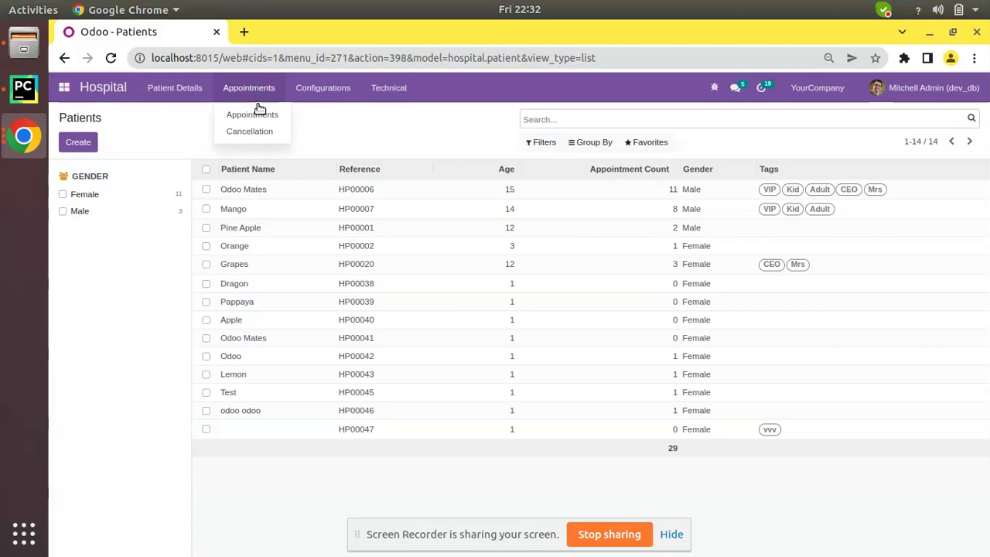
click(261, 111)
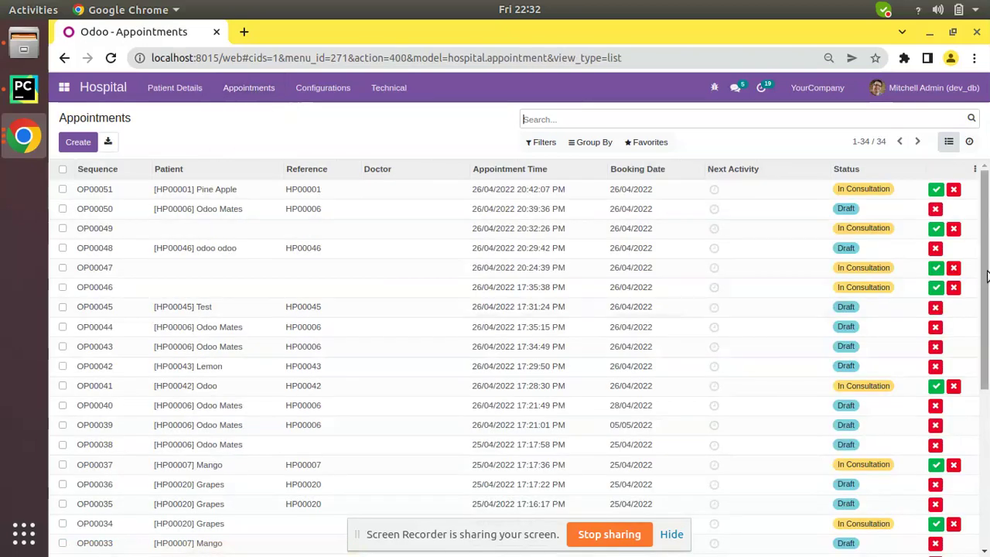
scroll(718, 186, down, 5)
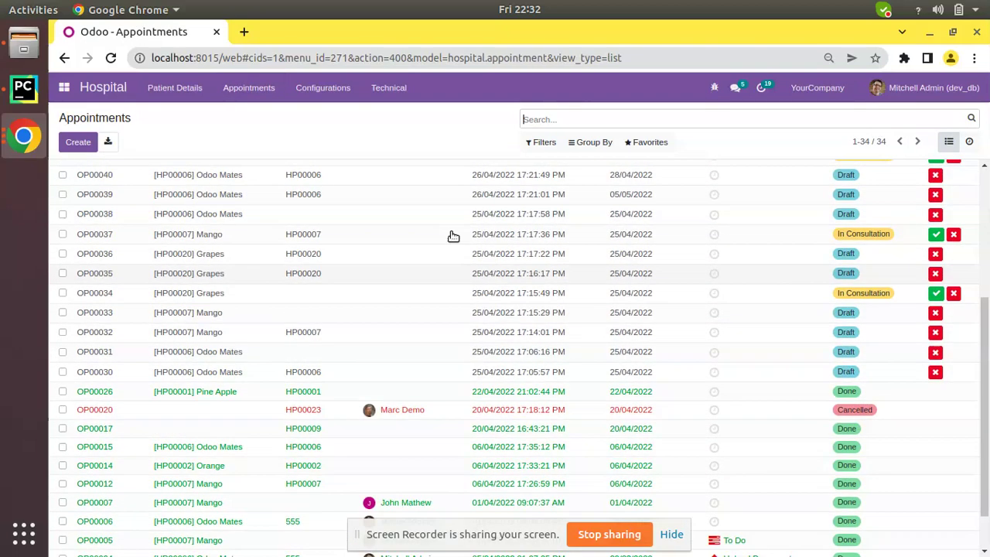
click(182, 88)
click(207, 115)
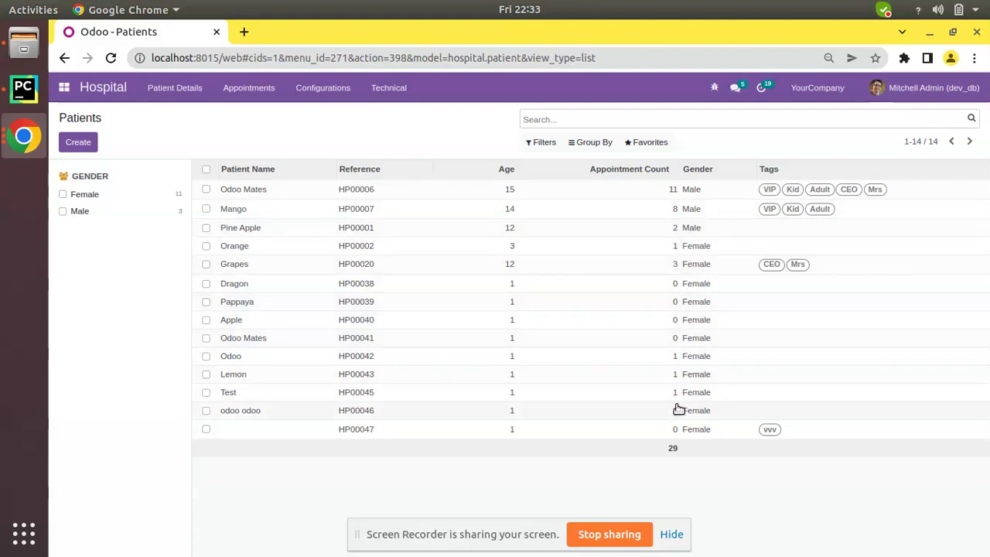
- Filter the Patients list to male patients, totalling 21 appointments
double_click(673, 449)
click(590, 143)
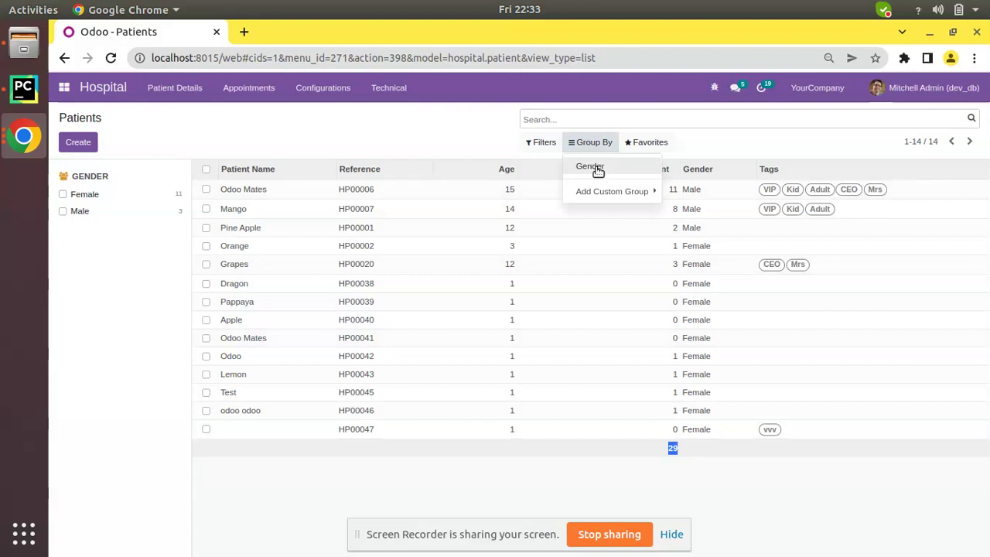
click(545, 143)
click(556, 164)
click(466, 150)
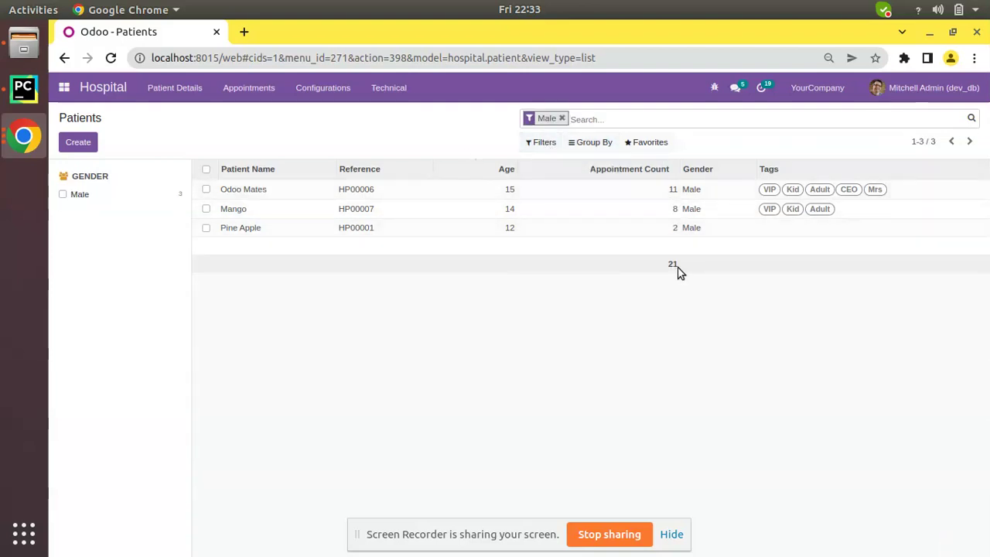
- Swap the Male filter for Female, totalling 8 appointments, then return to PyCharm
click(561, 119)
click(543, 142)
click(559, 181)
click(464, 159)
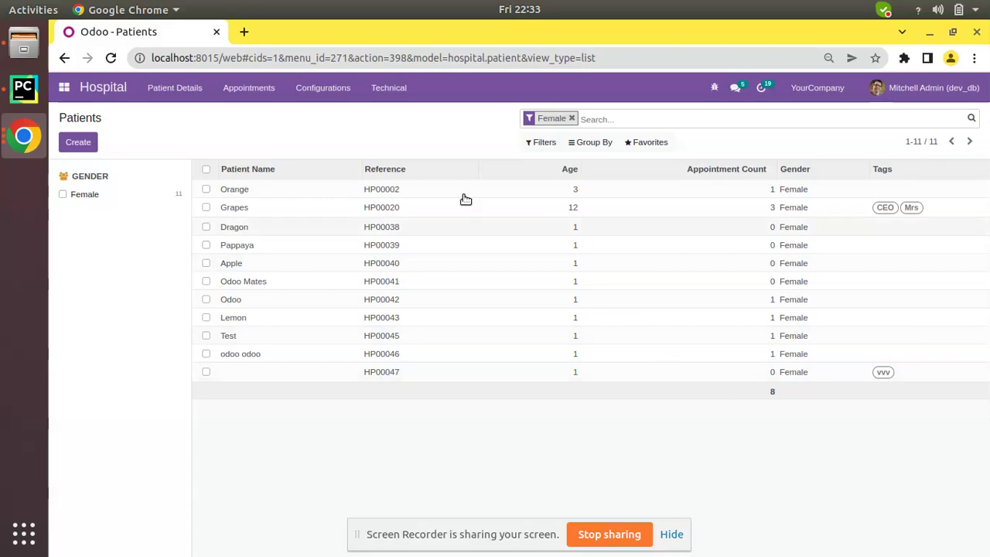
click(23, 88)
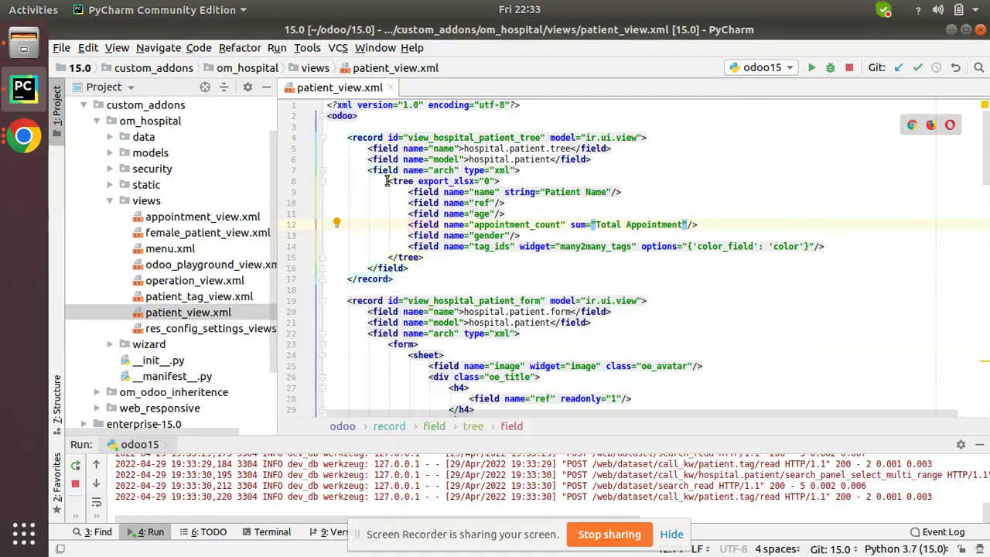
- Add avg="Average Age" to the age field on line 11 of patient_view.xml
click(24, 136)
click(119, 103)
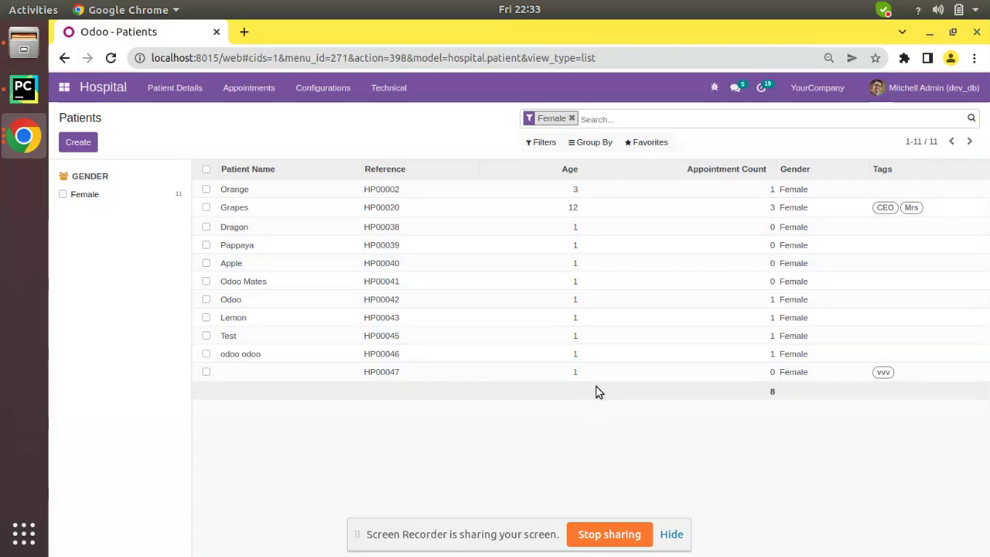
click(23, 88)
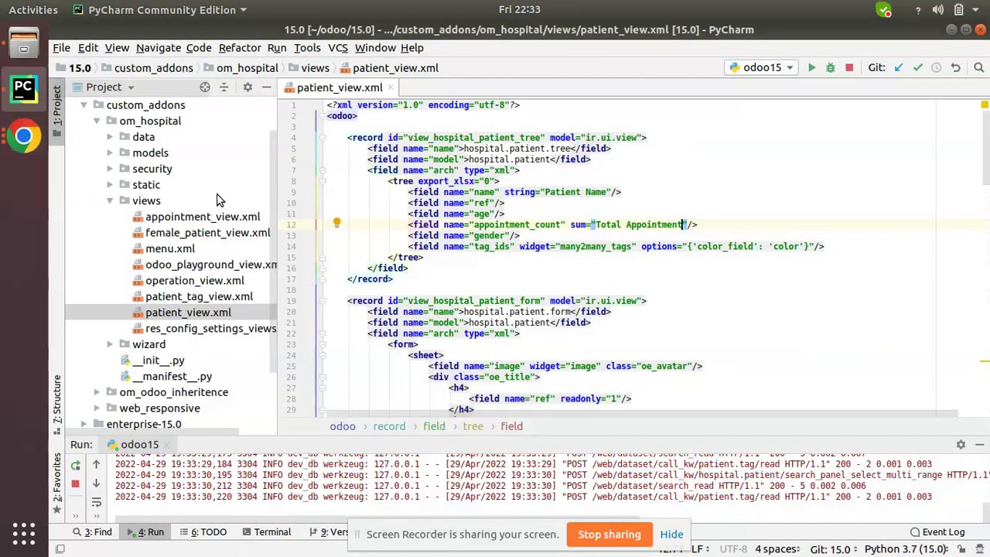
double_click(493, 213)
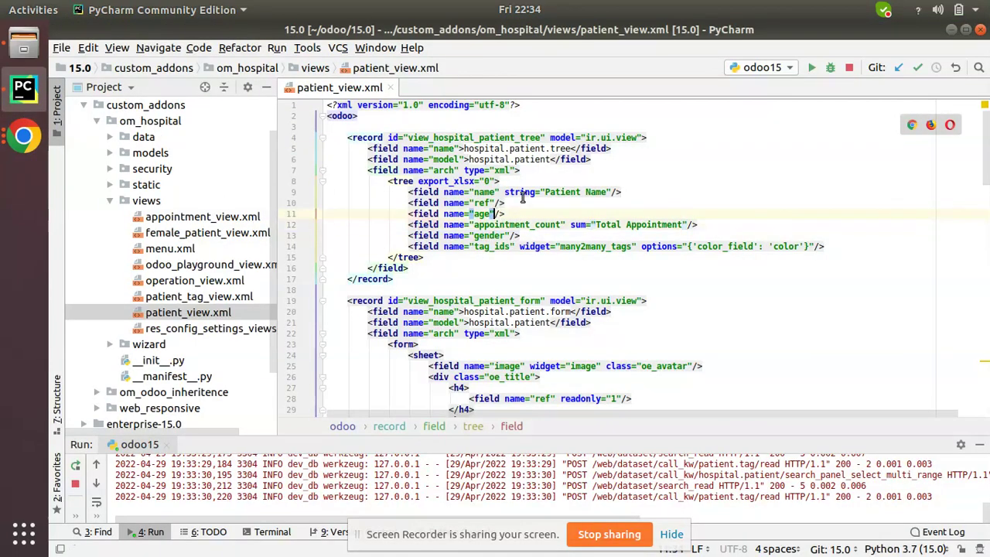
text(av)
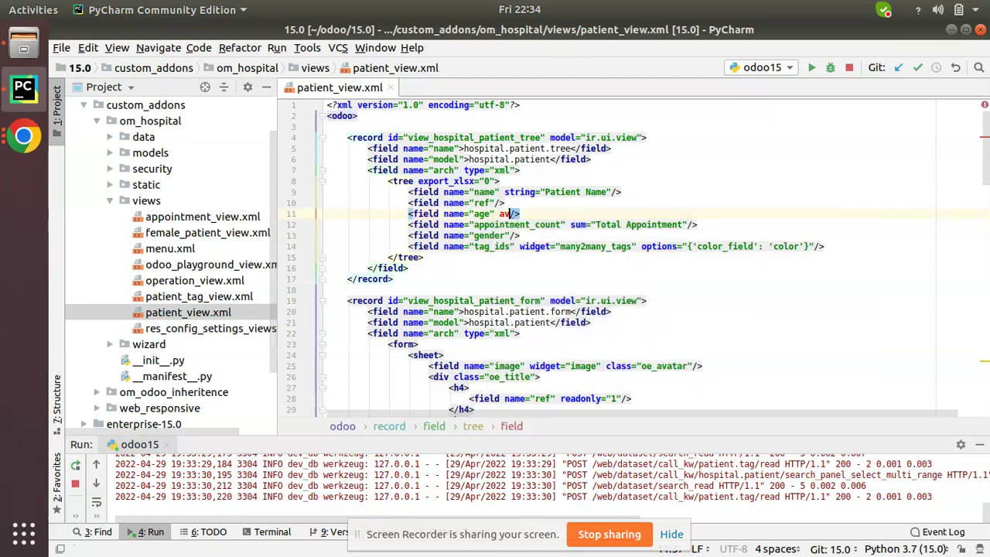
text(g=")
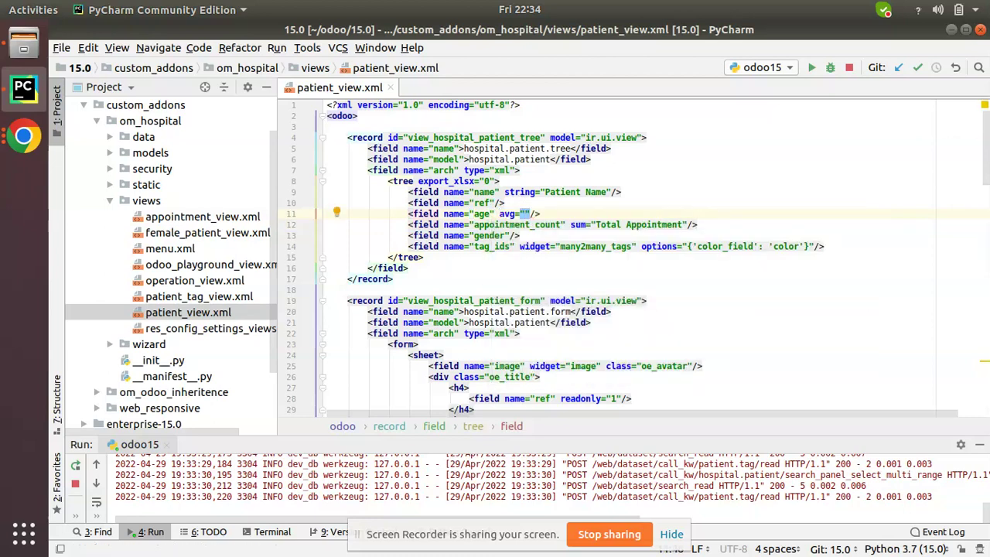
text(Average )
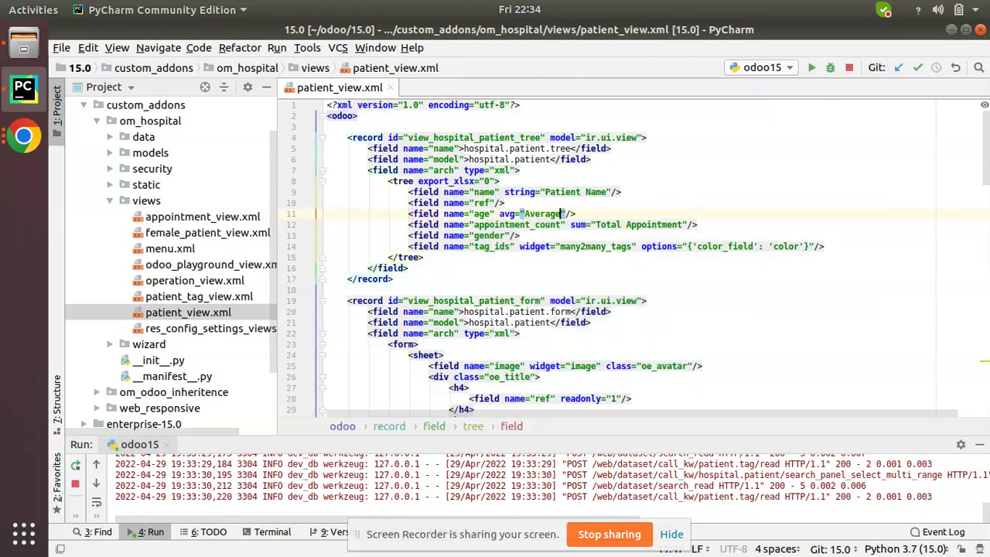
text(Age)
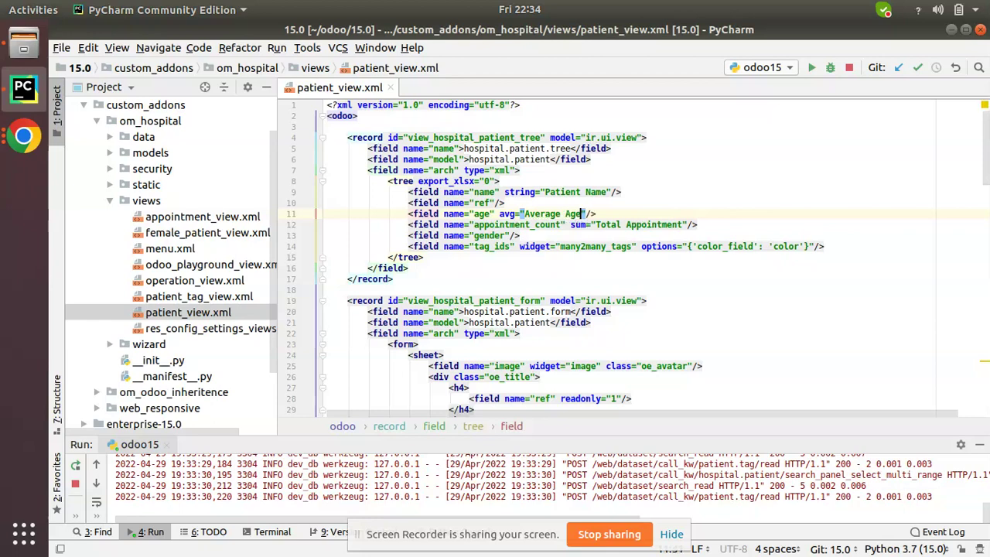
click(23, 136)
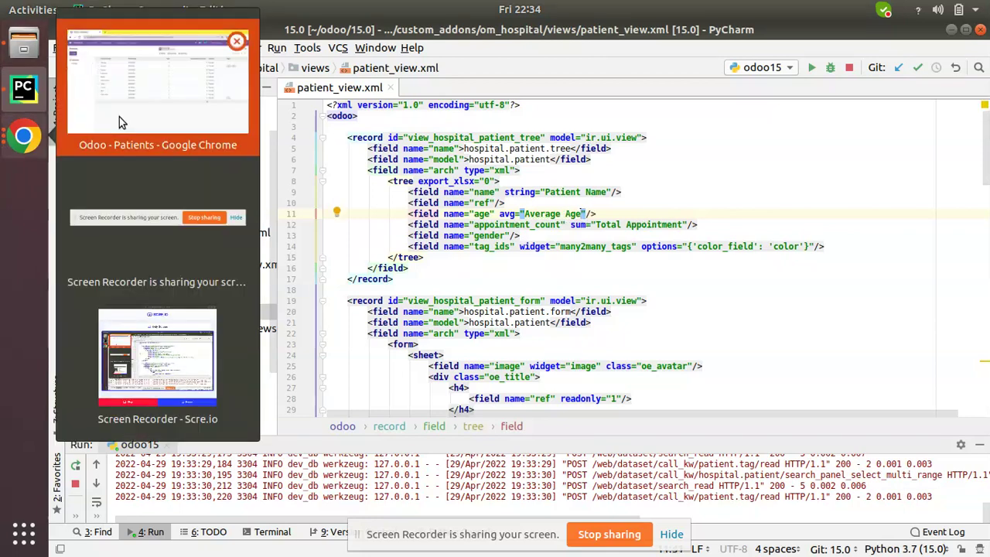
- Upgrade Hospital Management again from the Apps menu, then open Pappaya's patient record
click(119, 118)
click(75, 87)
click(85, 297)
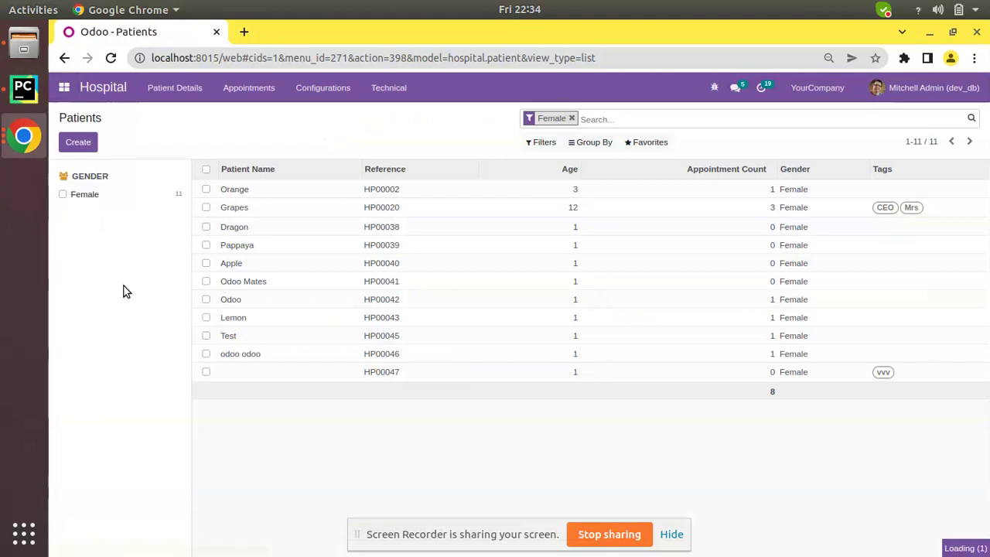
click(443, 177)
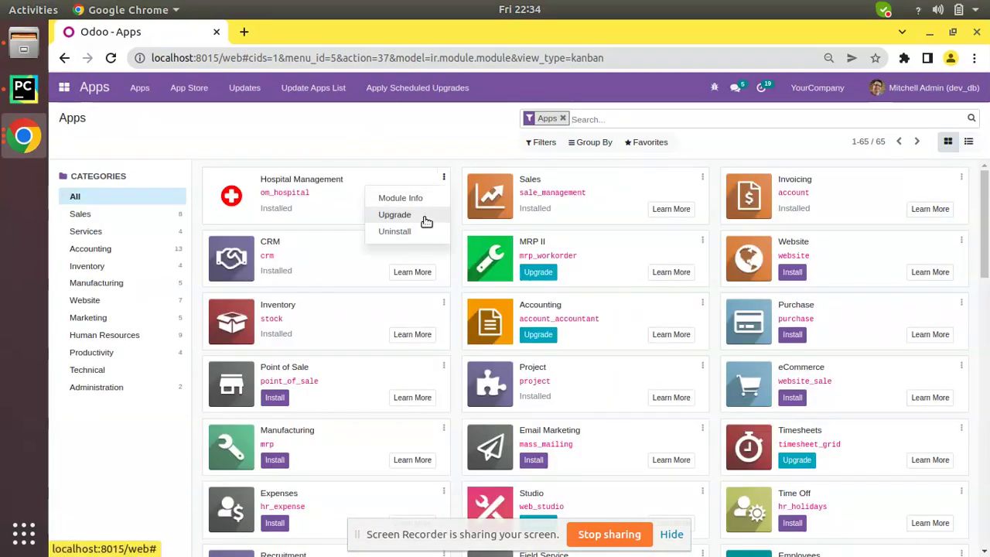
click(425, 219)
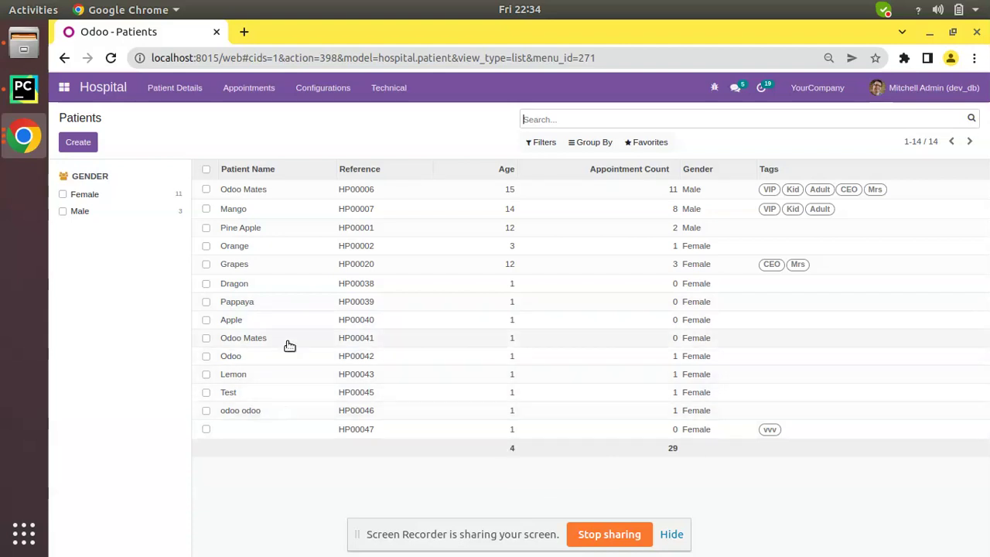
click(268, 306)
click(75, 141)
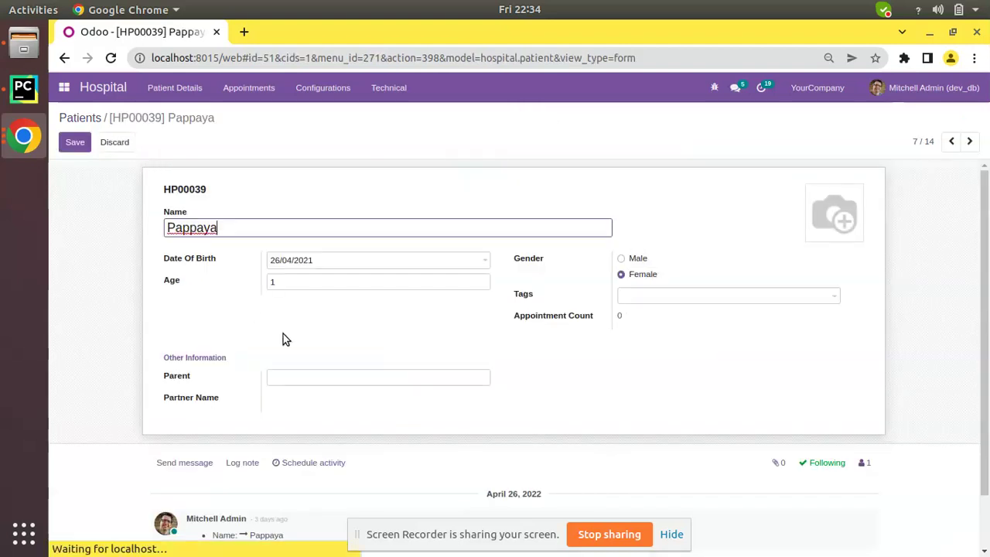
click(313, 265)
click(336, 294)
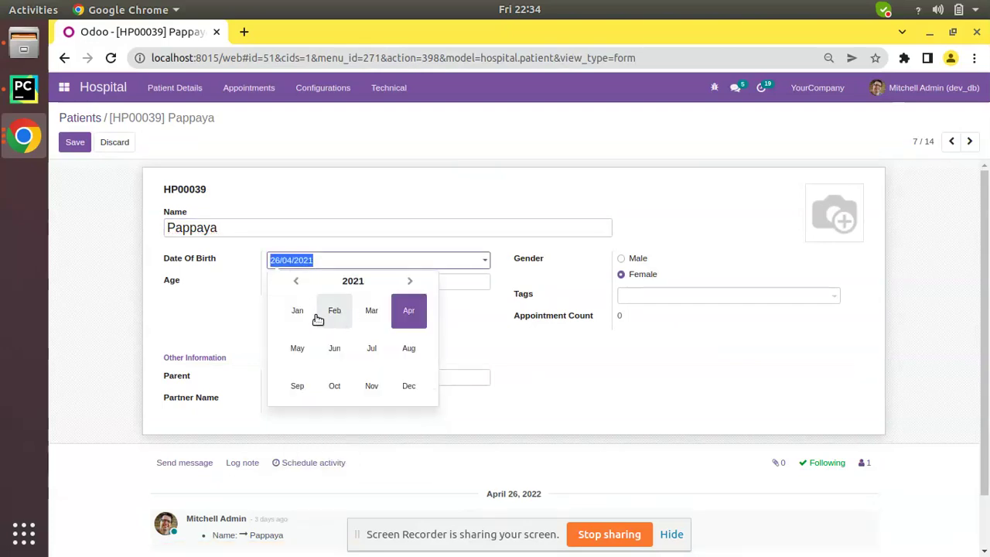
click(295, 282)
click(352, 281)
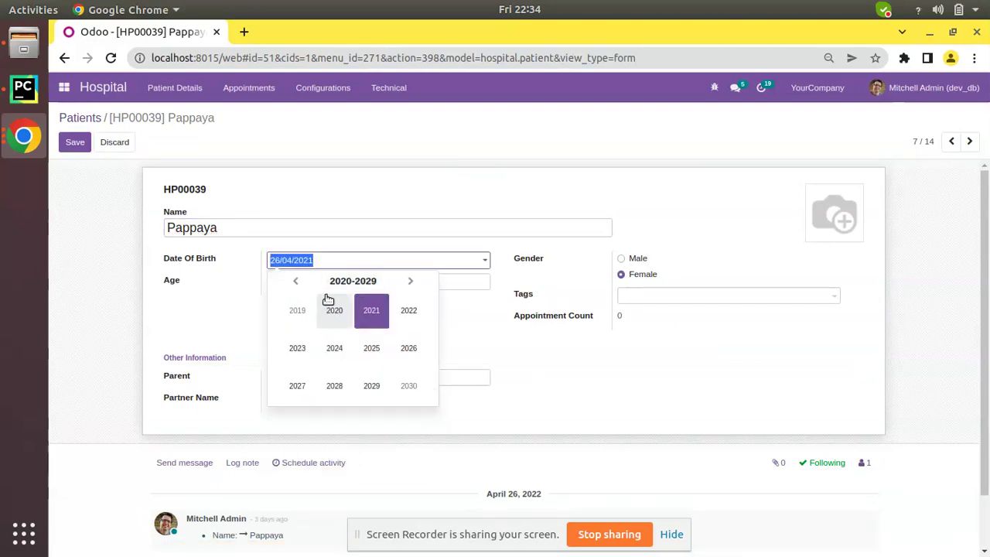
click(352, 281)
click(333, 313)
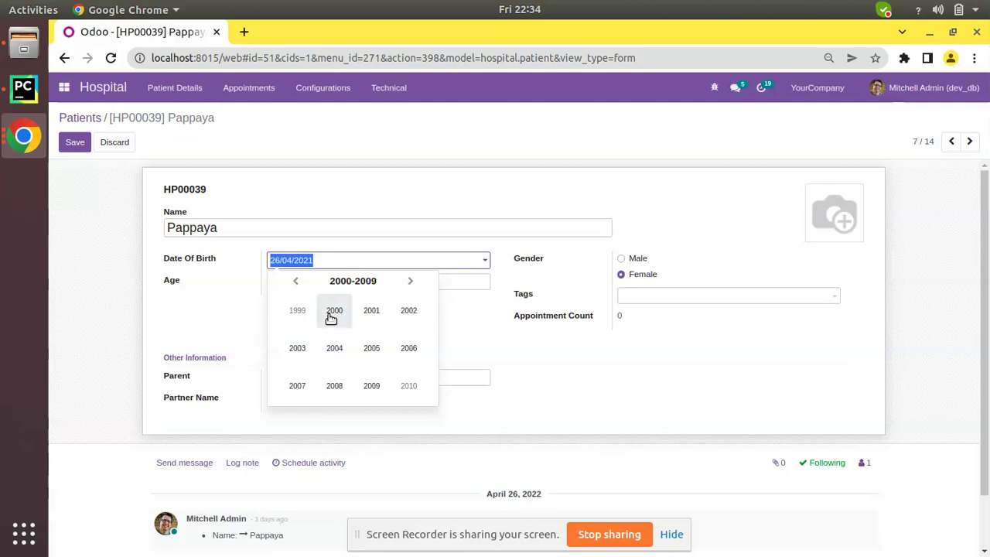
click(295, 316)
click(433, 334)
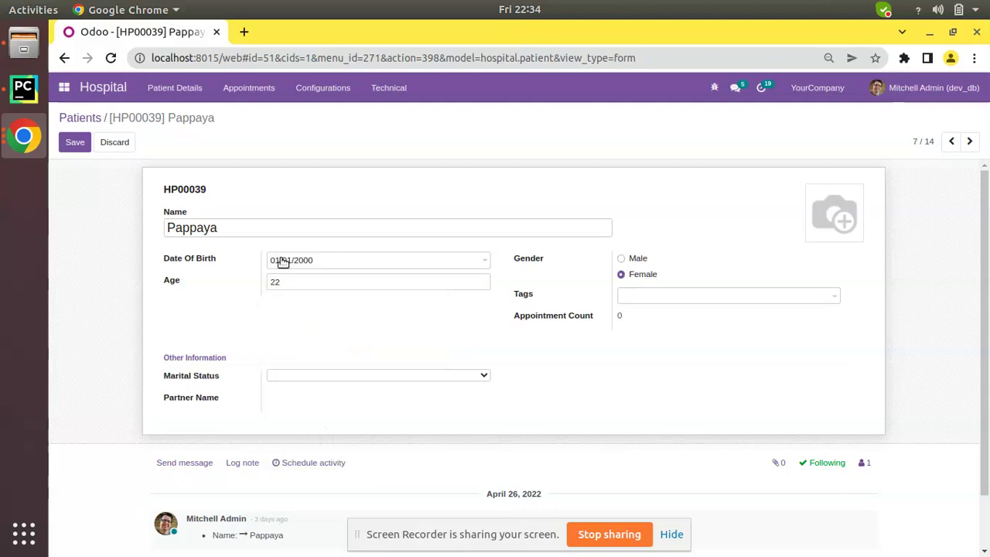
- Save Pappaya's record and return to Patients, where average age is now 6
click(74, 142)
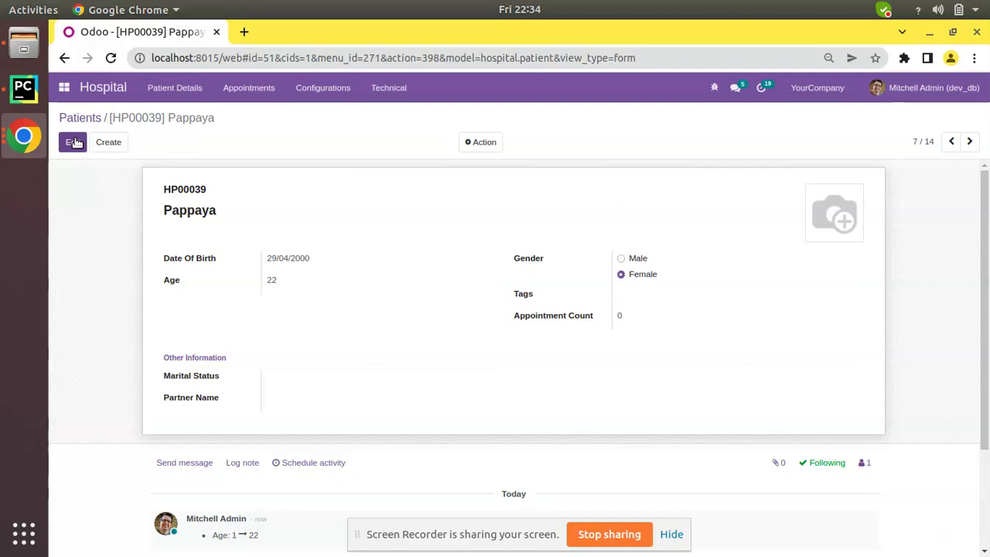
click(78, 118)
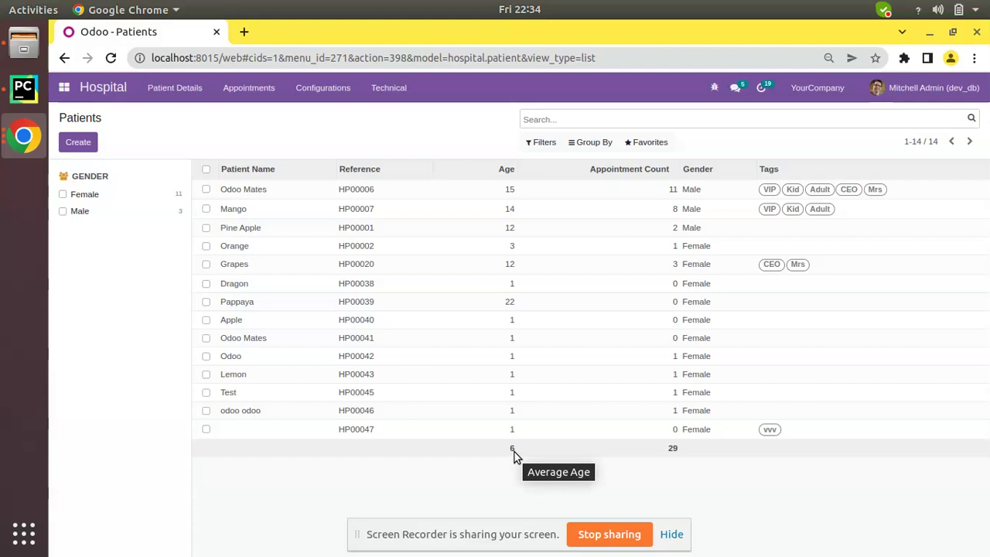
click(398, 411)
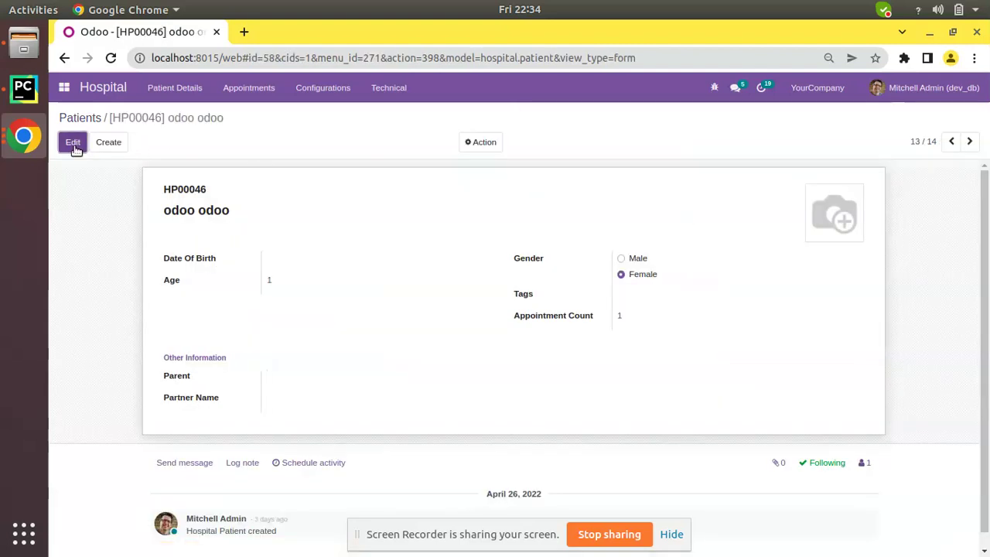
- Set the odoo odoo patient's date of birth to 01/02/2010
click(75, 143)
click(289, 263)
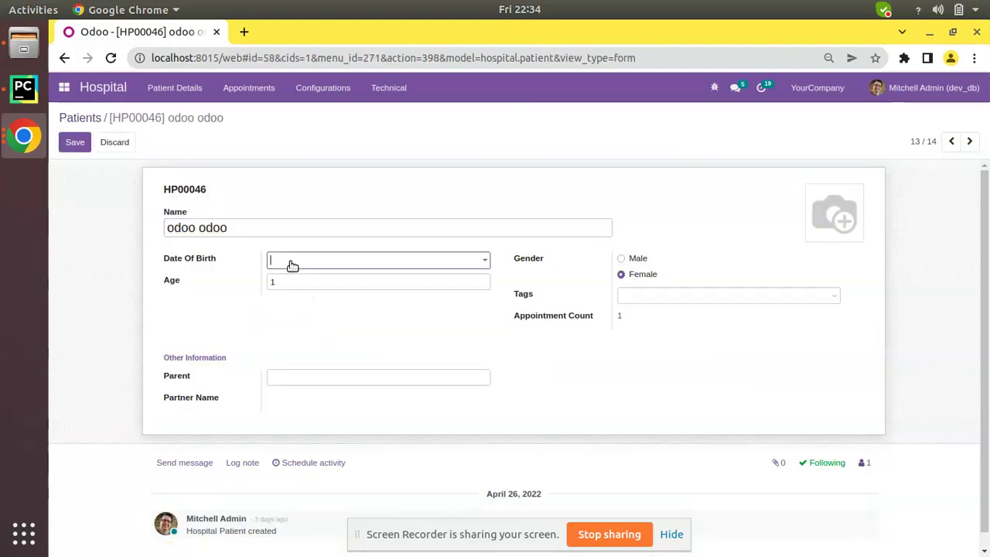
click(305, 280)
click(324, 288)
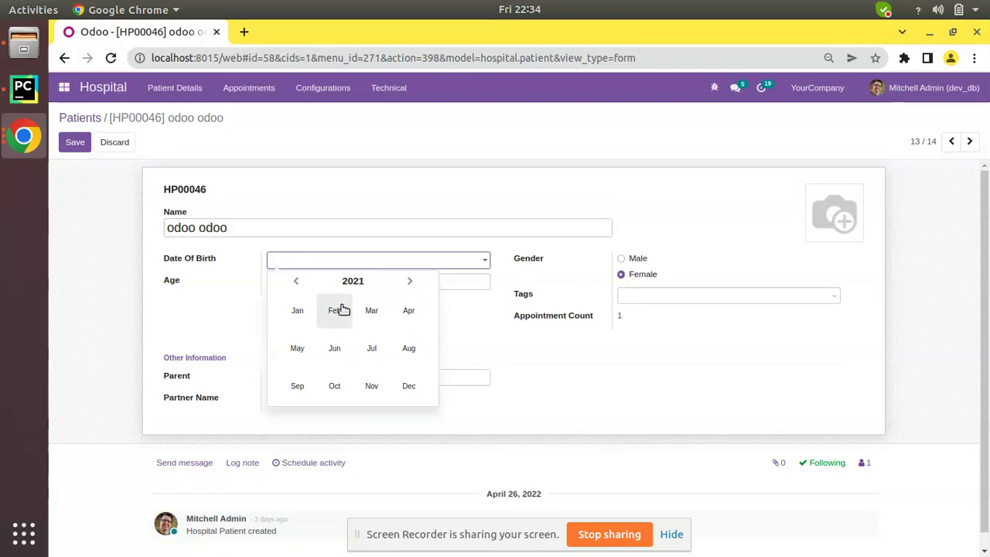
click(343, 283)
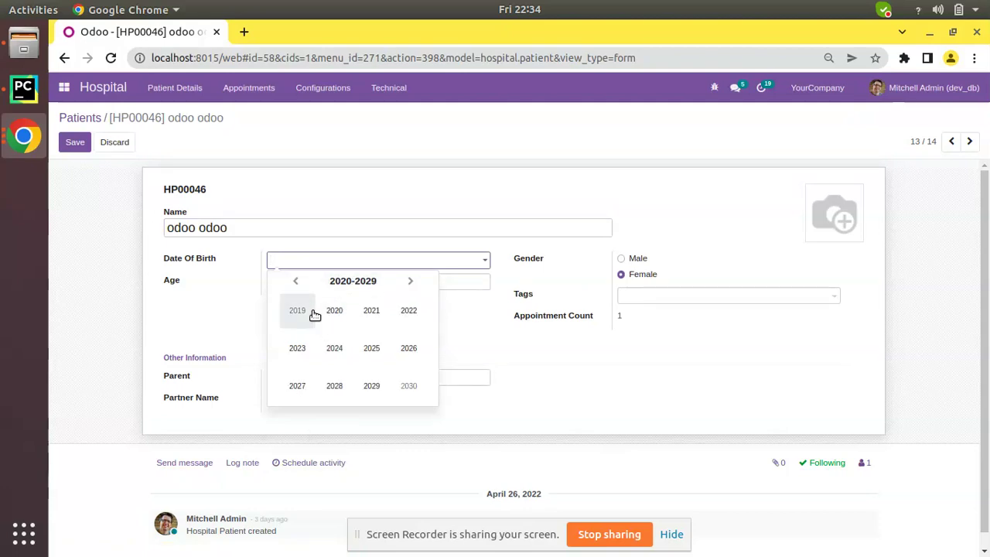
click(297, 283)
click(335, 313)
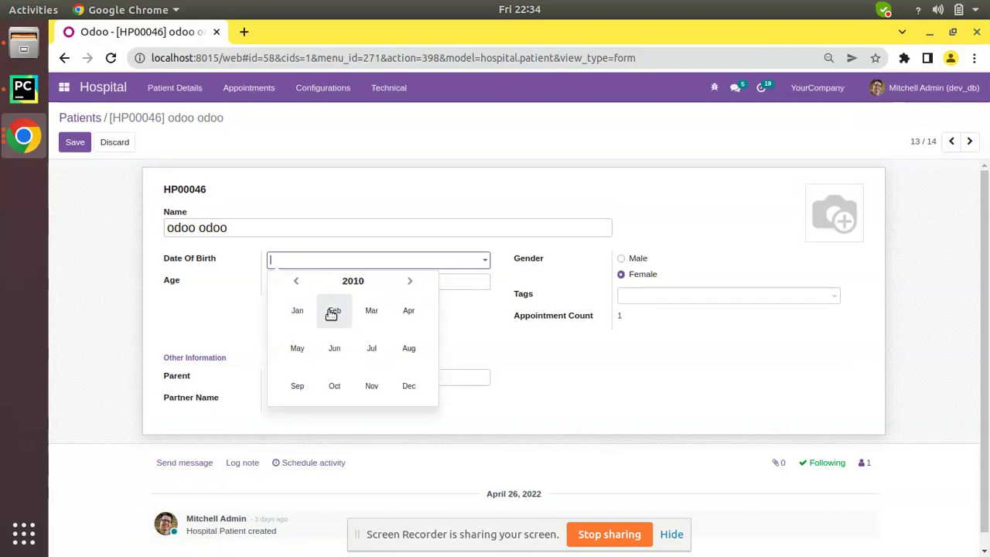
click(332, 317)
- Save the record and return to Patients, with average age still 6
click(75, 141)
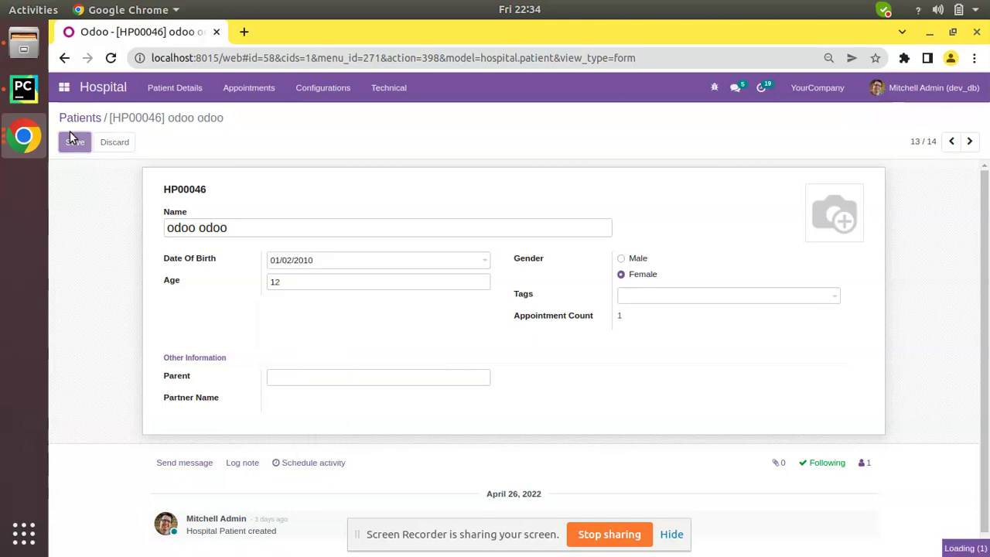
click(77, 118)
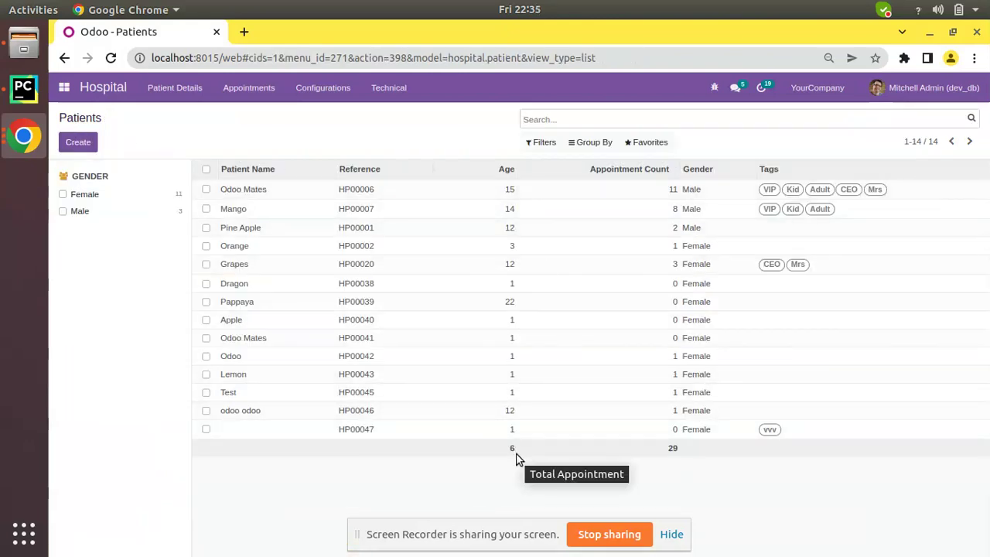
click(463, 246)
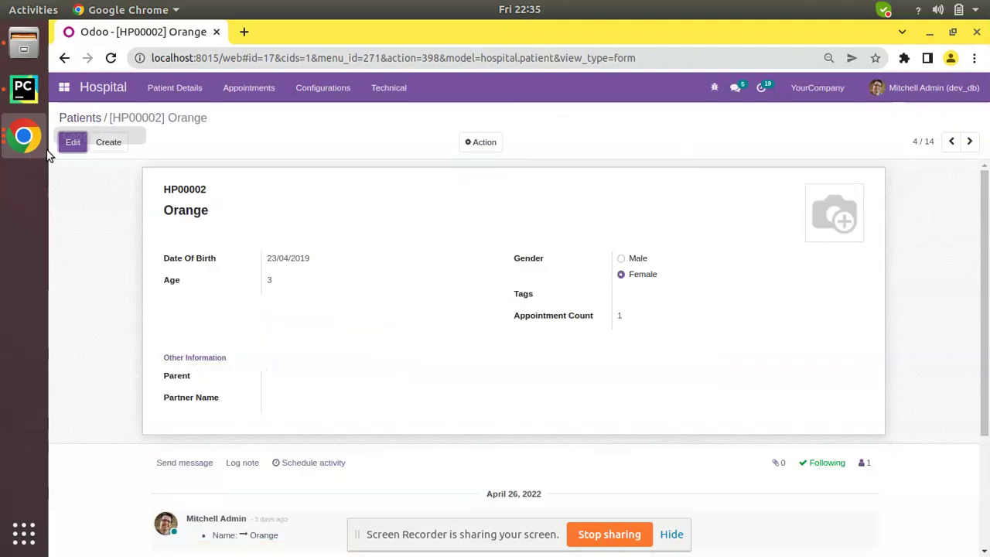
click(68, 144)
click(271, 261)
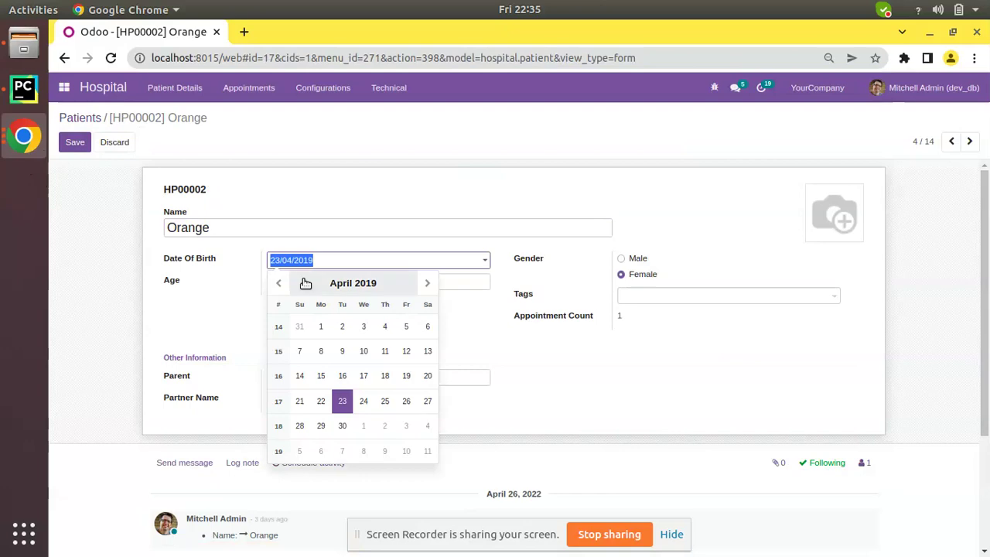
click(364, 292)
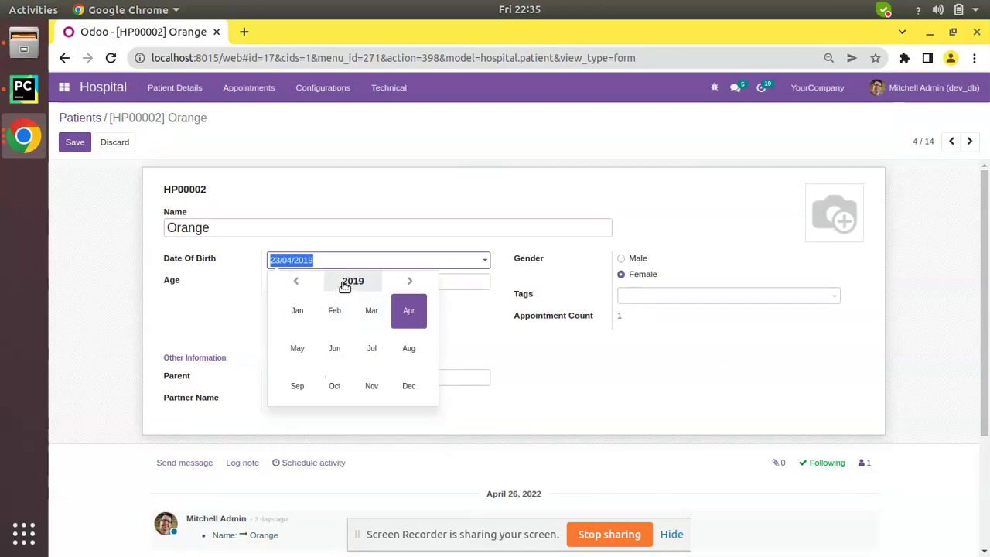
click(352, 282)
click(295, 283)
click(296, 285)
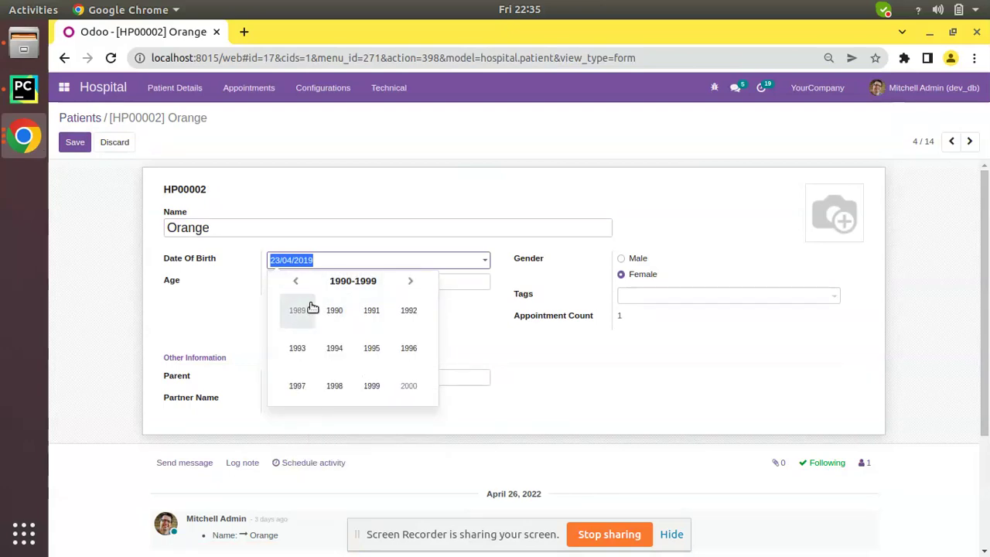
click(334, 348)
click(335, 317)
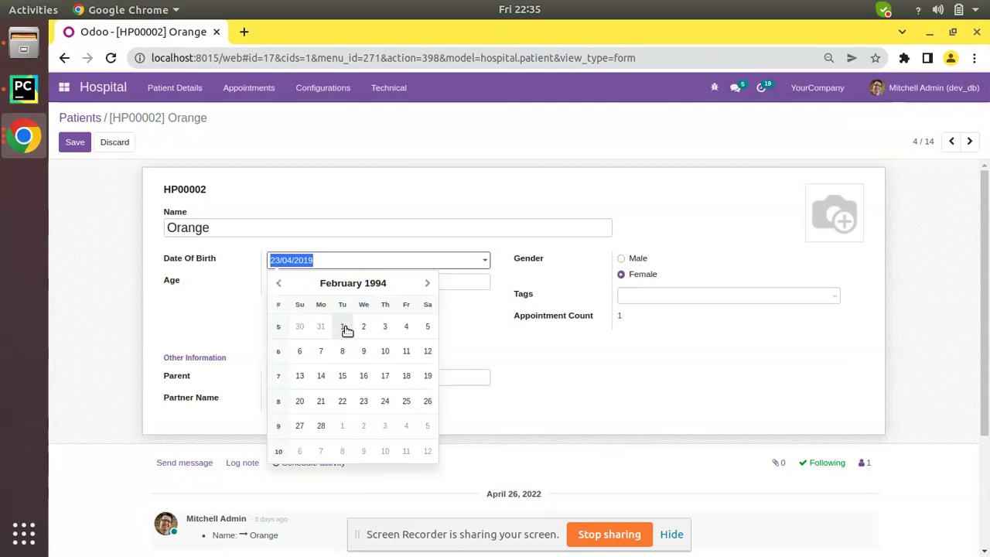
click(343, 328)
click(83, 141)
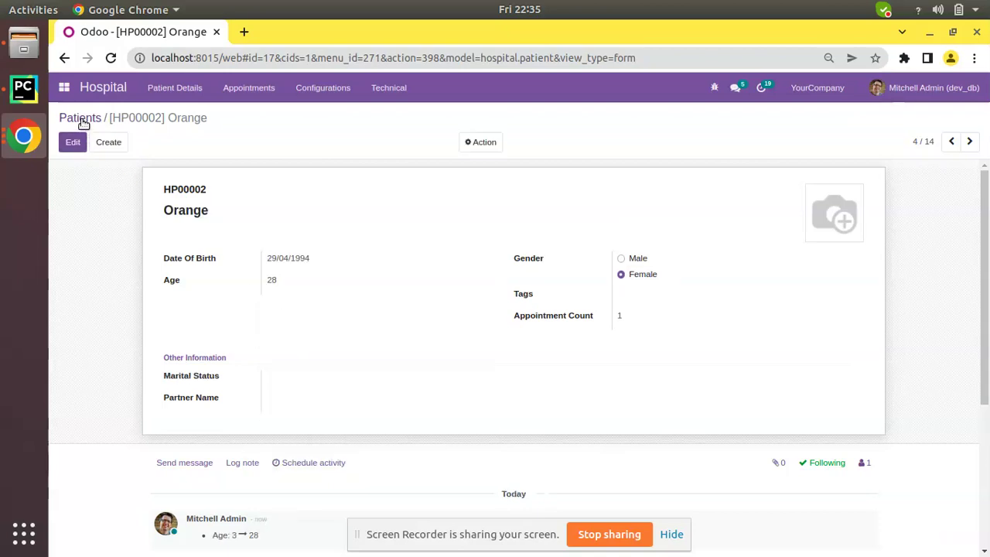
click(80, 117)
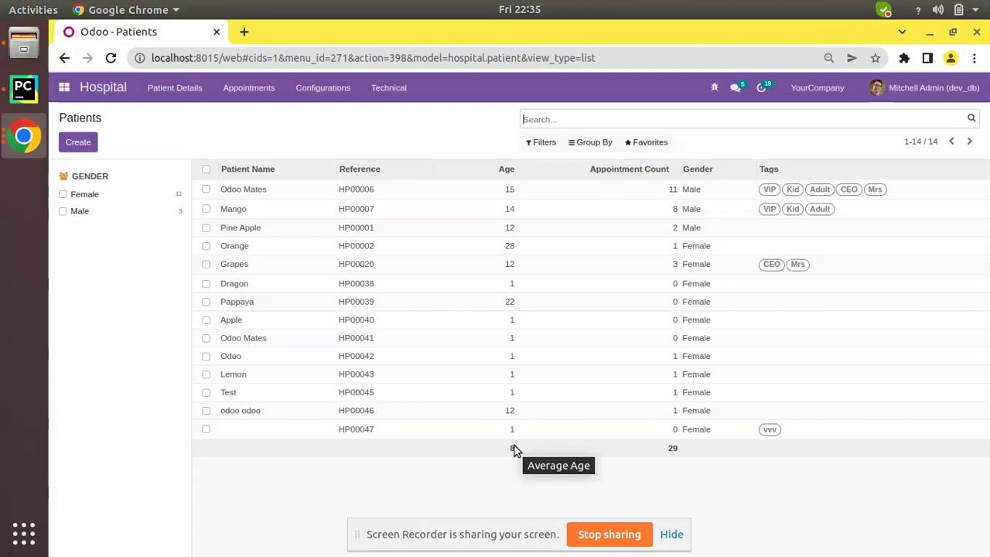
click(24, 89)
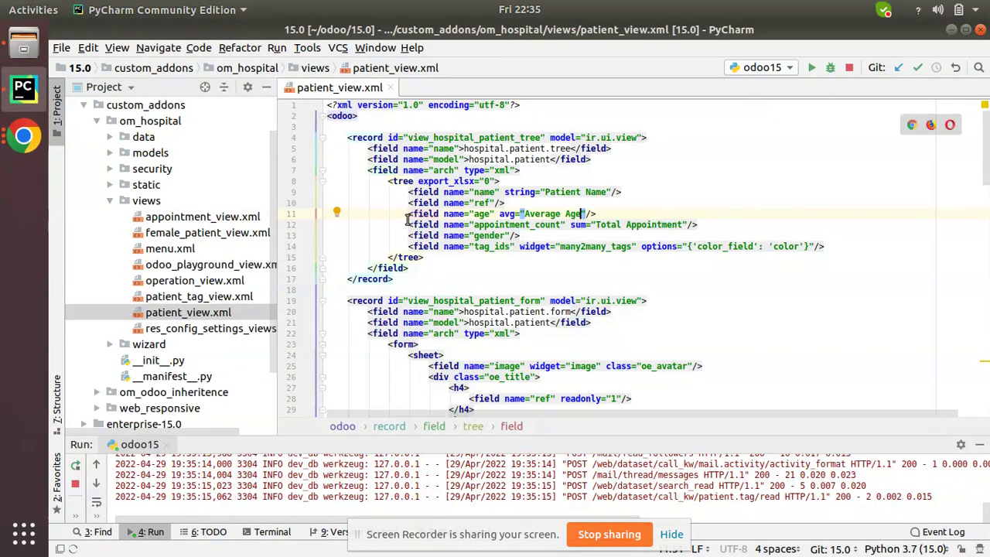
drag(409, 214, 697, 224)
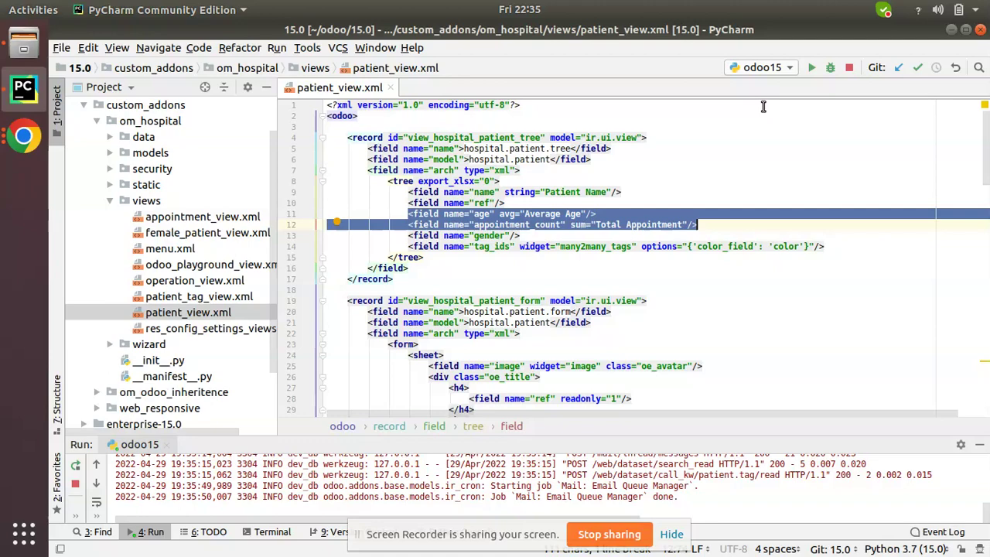
click(23, 136)
click(162, 108)
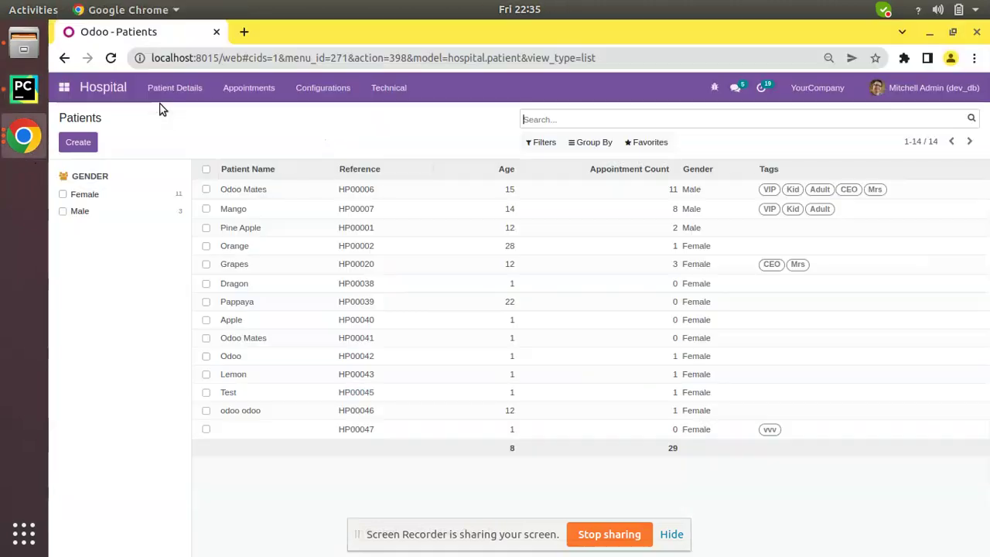